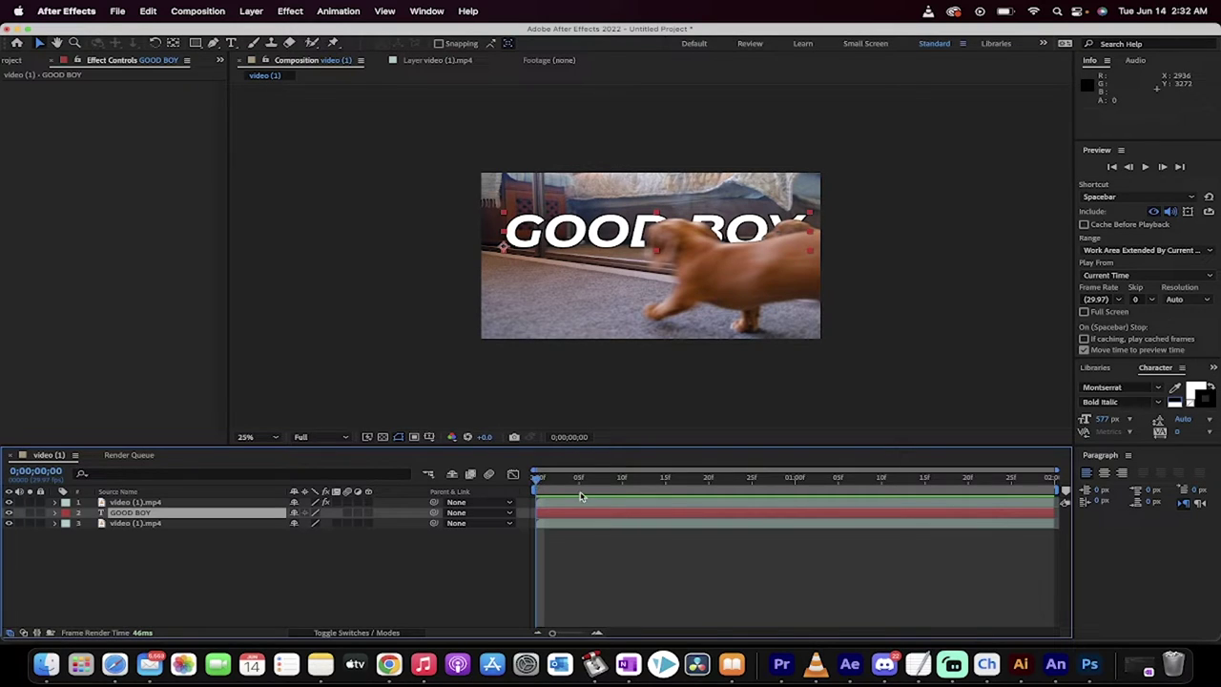
# Step: Preview the composition, toggling the GOOD BOY title and rotoscoped dog layers off and on
pyautogui.press('space')
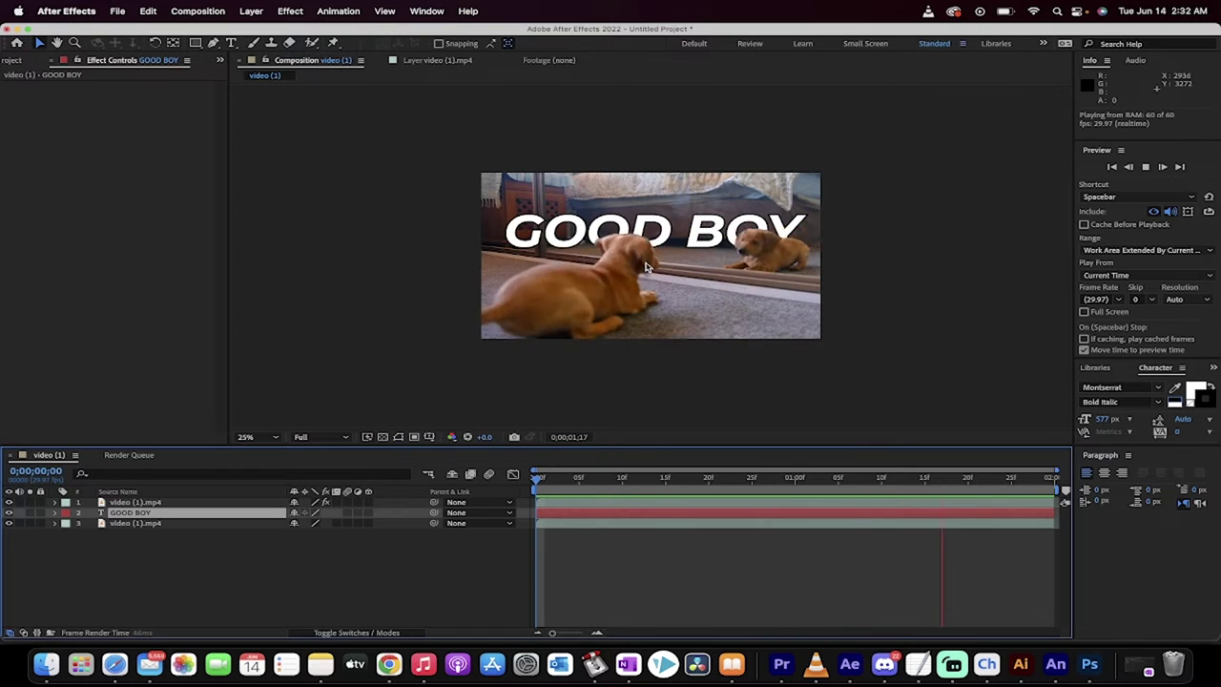
pyautogui.press('space')
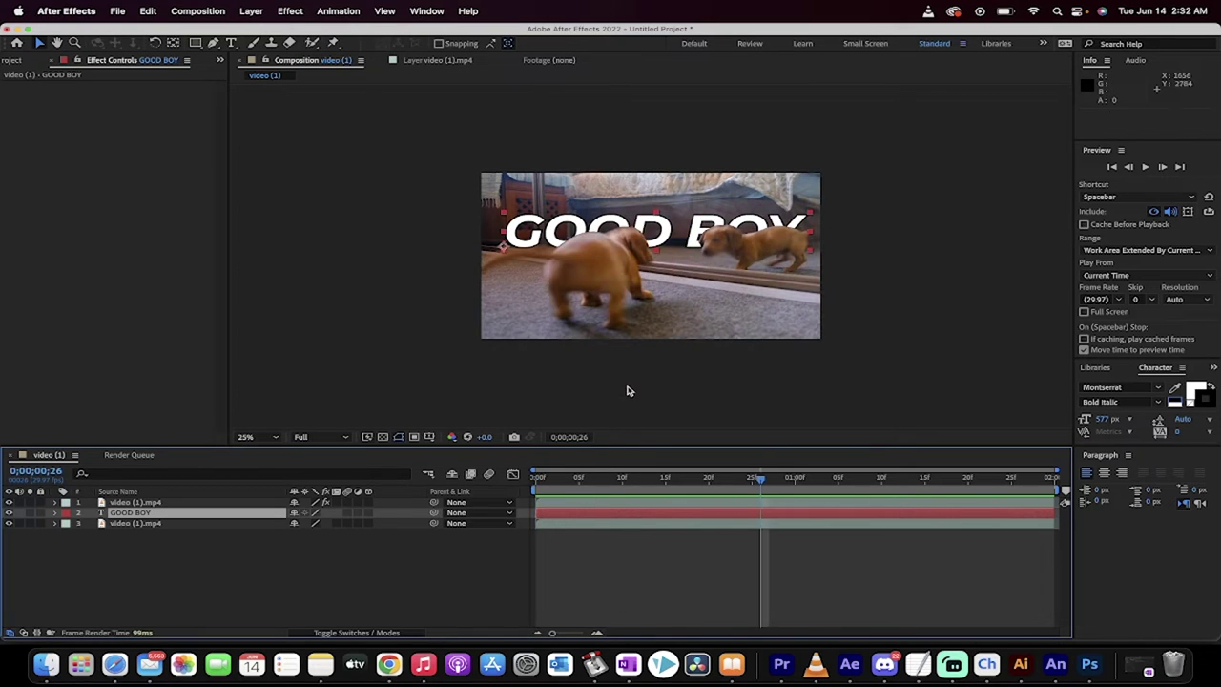
pyautogui.moveTo(553, 485); pyautogui.dragTo(726, 510)
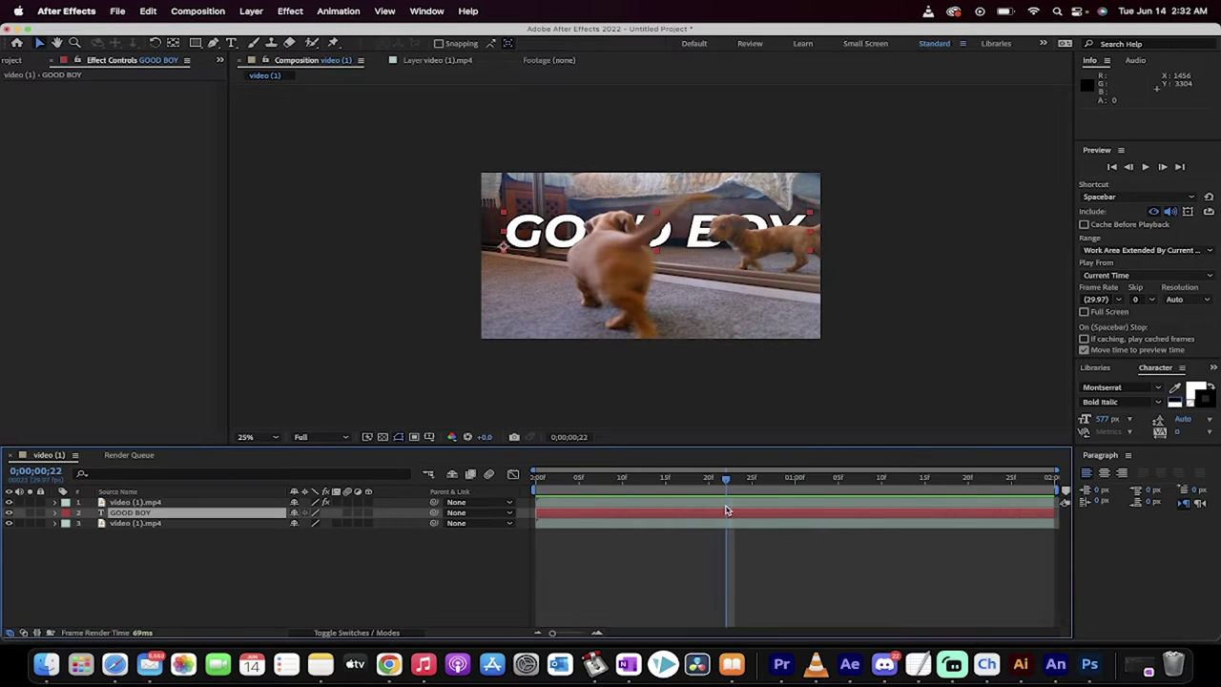
pyautogui.click(8, 502)
pyautogui.click(9, 512)
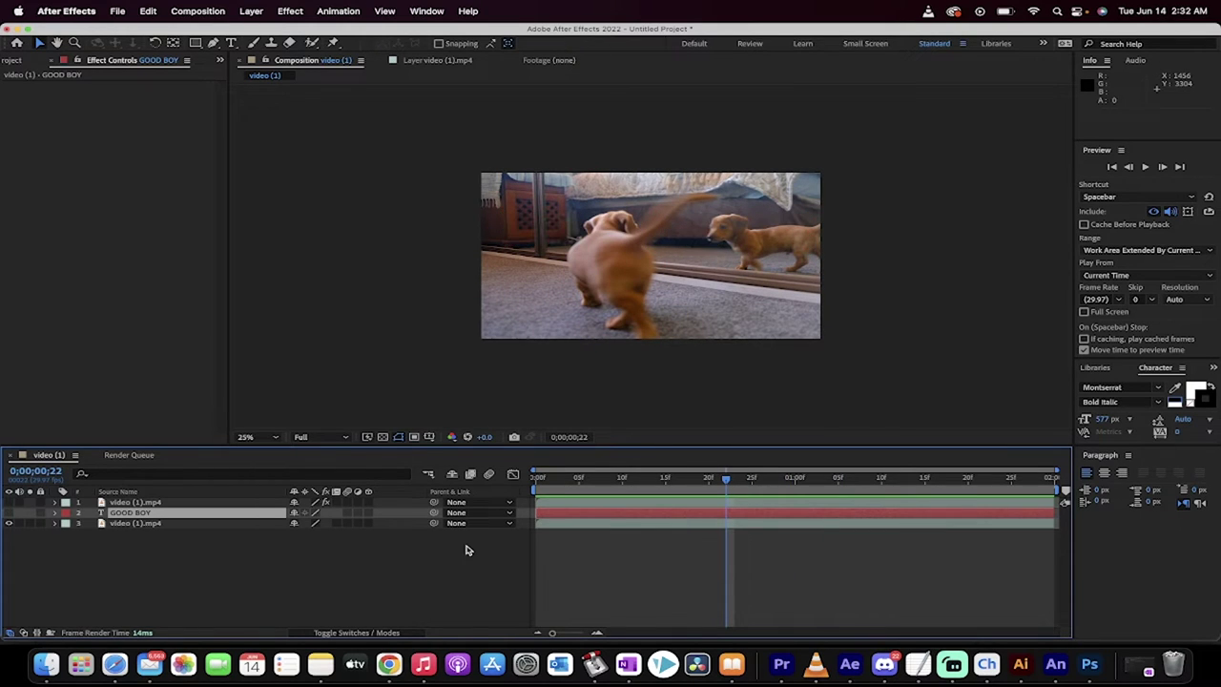
pyautogui.moveTo(539, 482); pyautogui.dragTo(728, 498)
pyautogui.click(9, 501)
pyautogui.click(9, 513)
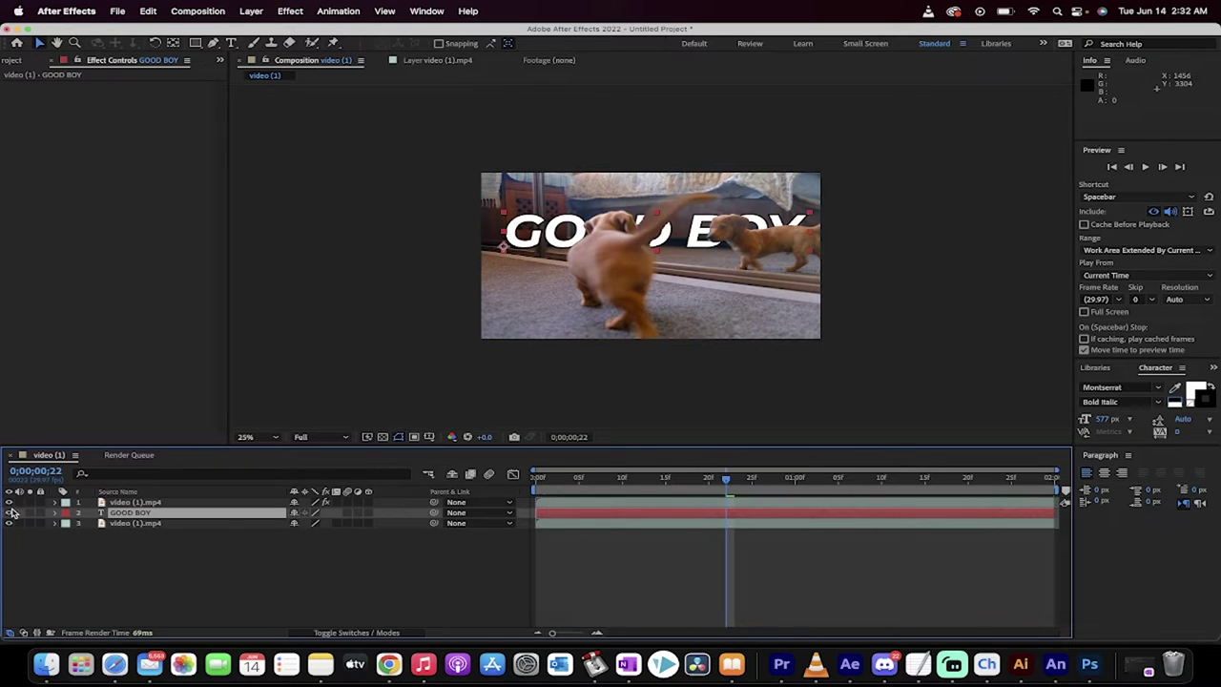
# Step: Delete the rotoscoped dog and GOOD BOY layers, then play back the plain clip
pyautogui.keyDown('shift'); pyautogui.click(139, 503); pyautogui.keyUp('shift')
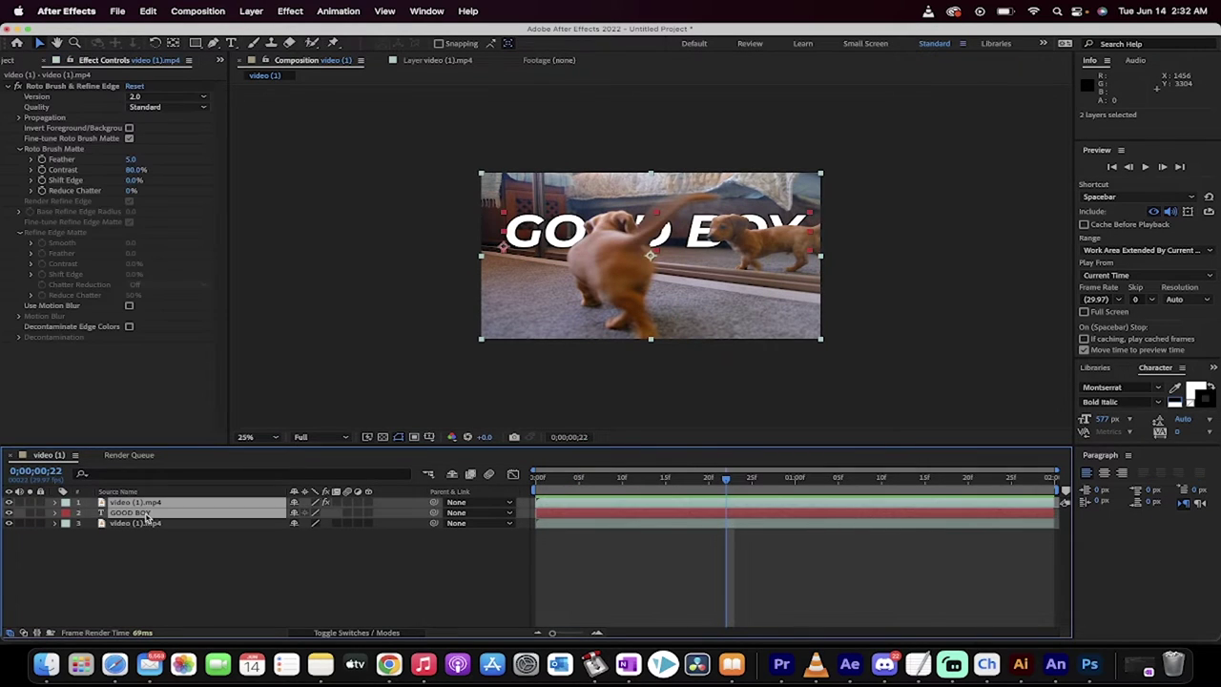
pyautogui.press('Delete')
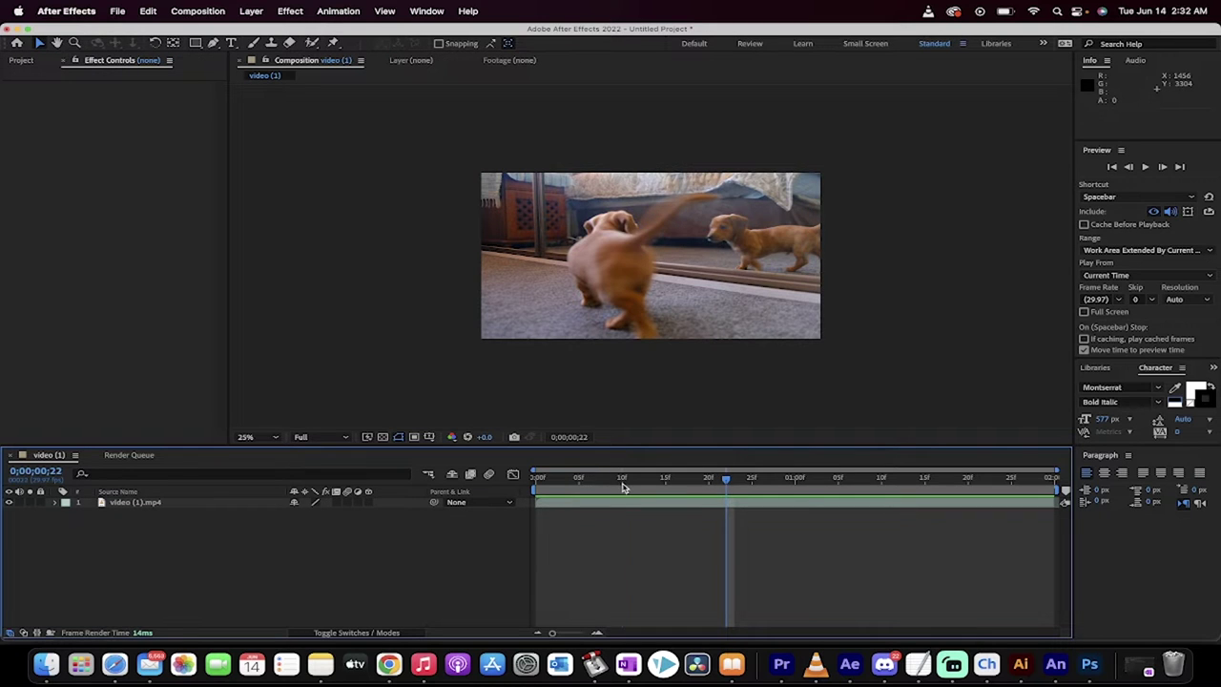
pyautogui.moveTo(621, 485); pyautogui.dragTo(524, 488)
pyautogui.press('space')
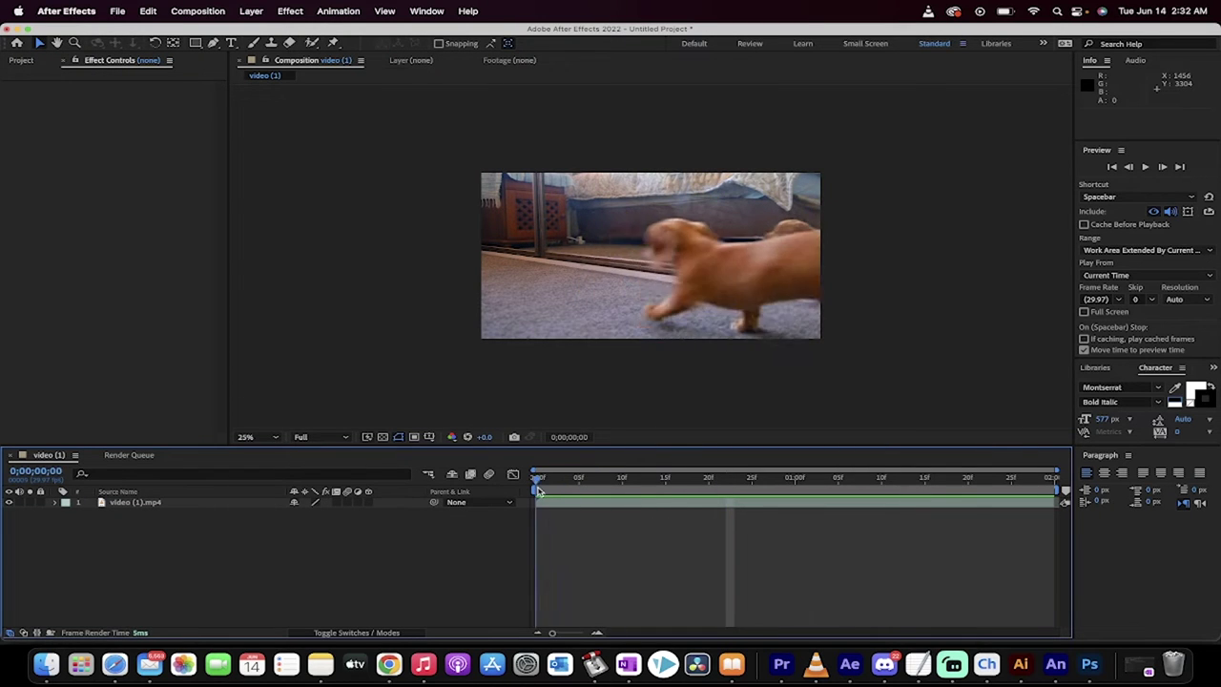
# Step: Rewind to the first frame and select the remaining dog video layer
pyautogui.moveTo(1046, 477); pyautogui.dragTo(535, 479)
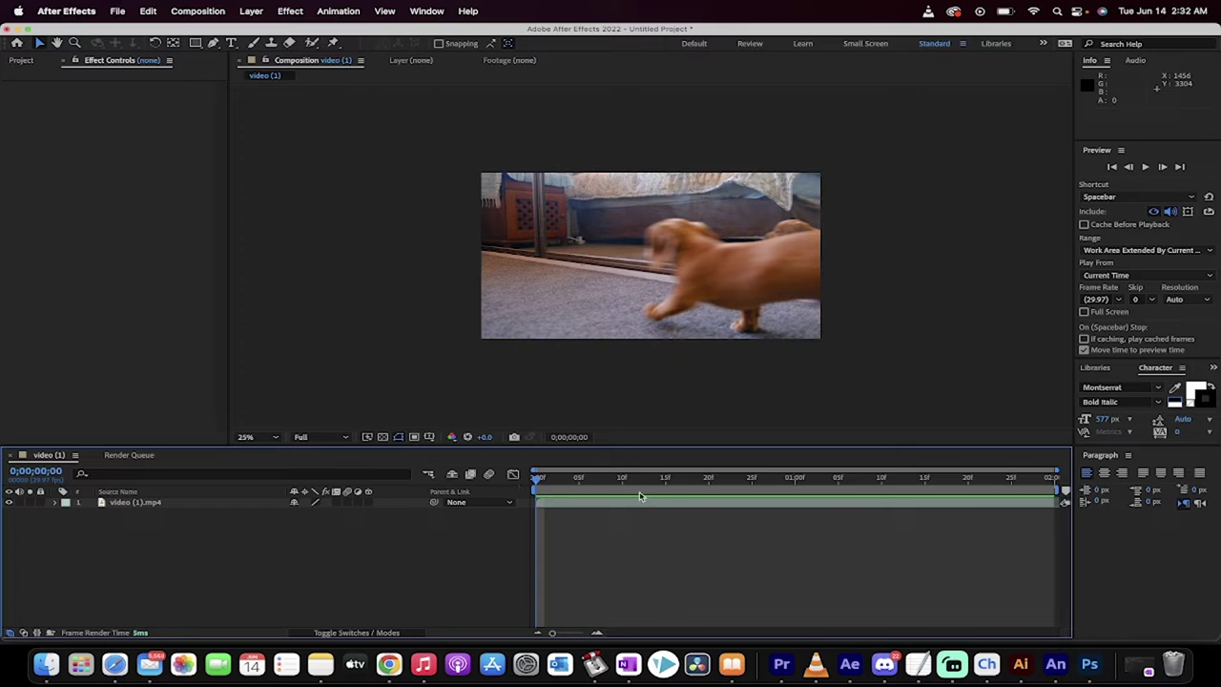
pyautogui.click(569, 479)
pyautogui.moveTo(570, 478); pyautogui.dragTo(534, 479)
pyautogui.click(137, 505)
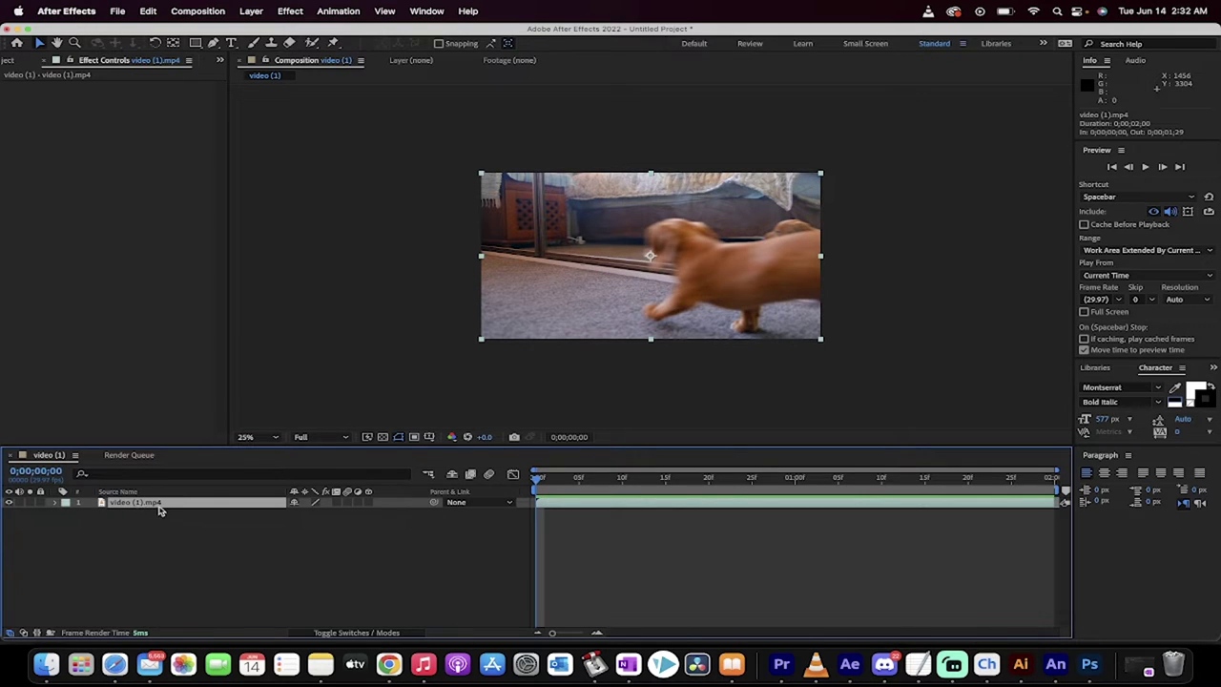
# Step: Duplicate the dog video layer with Edit > Duplicate and select the top copy
pyautogui.click(149, 11)
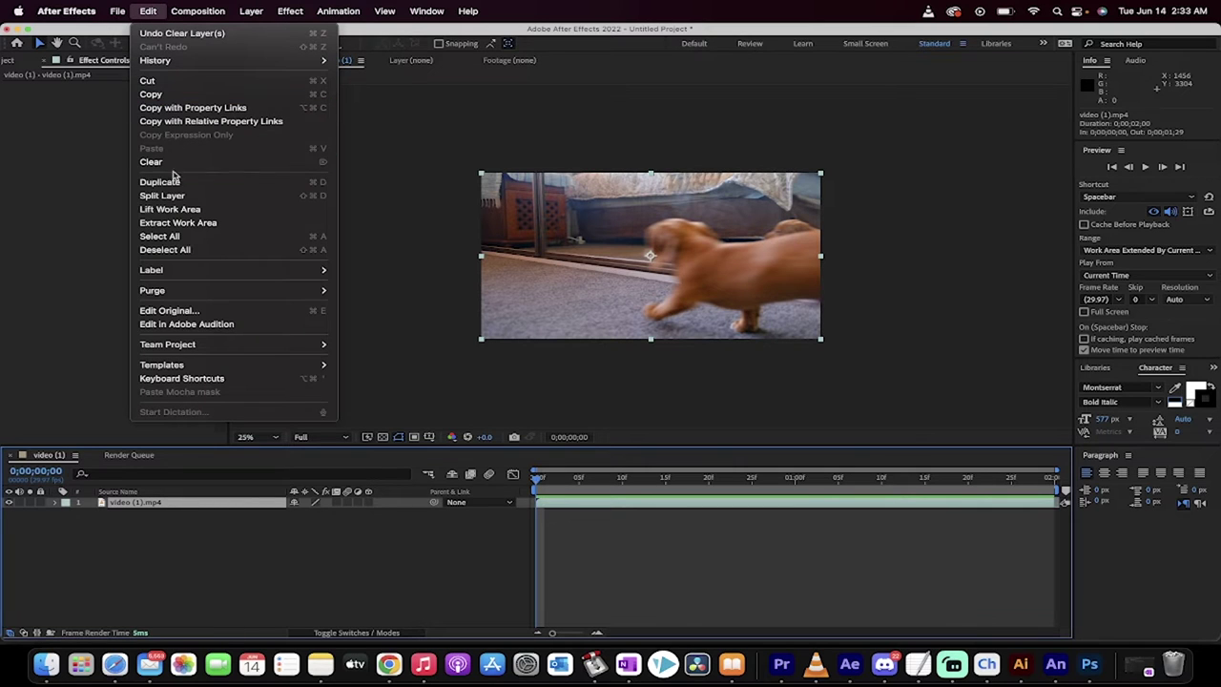
pyautogui.click(171, 180)
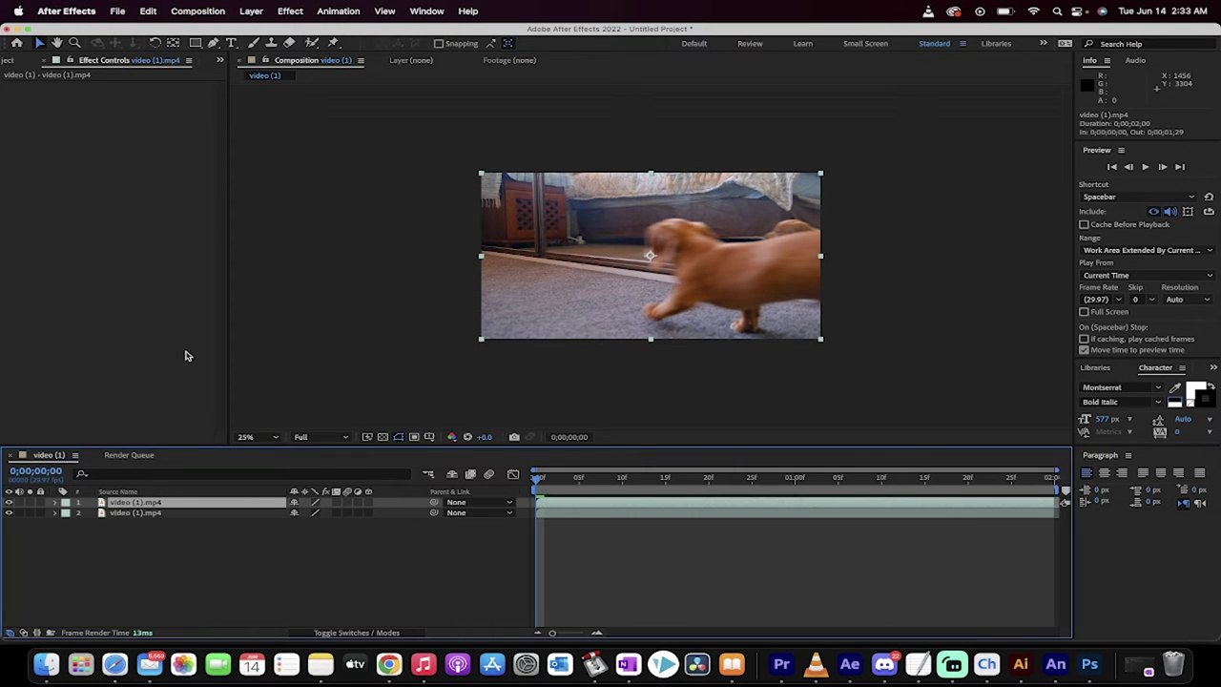
pyautogui.click(142, 513)
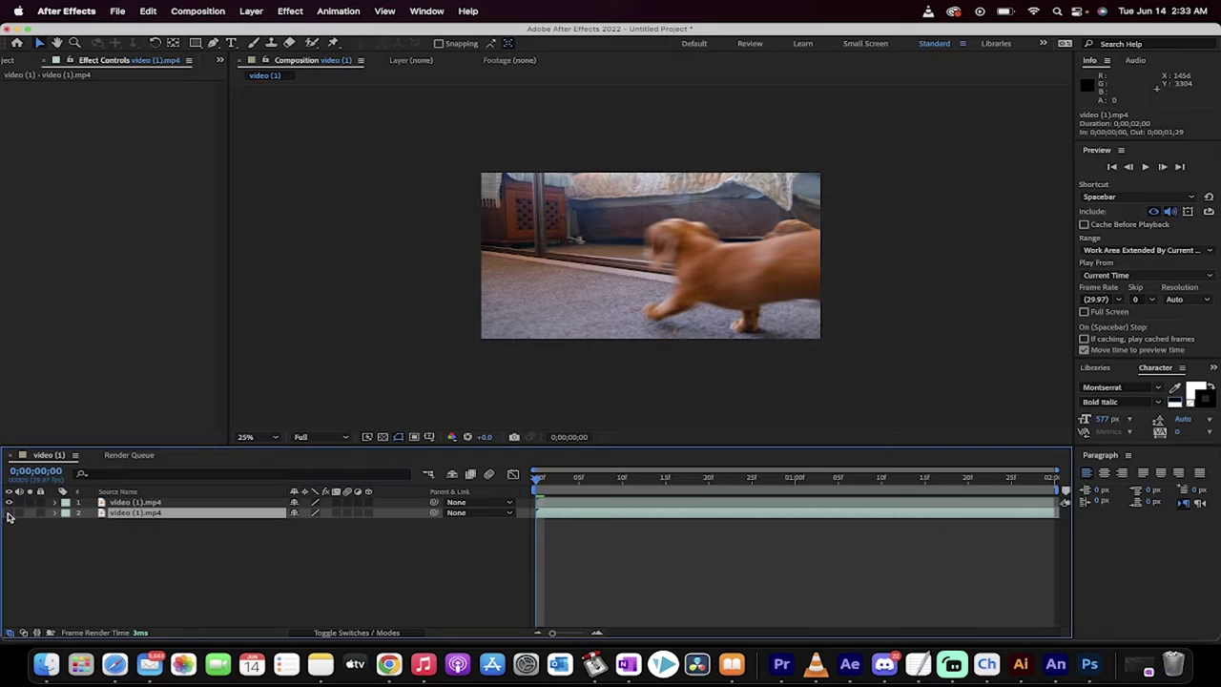
pyautogui.click(143, 503)
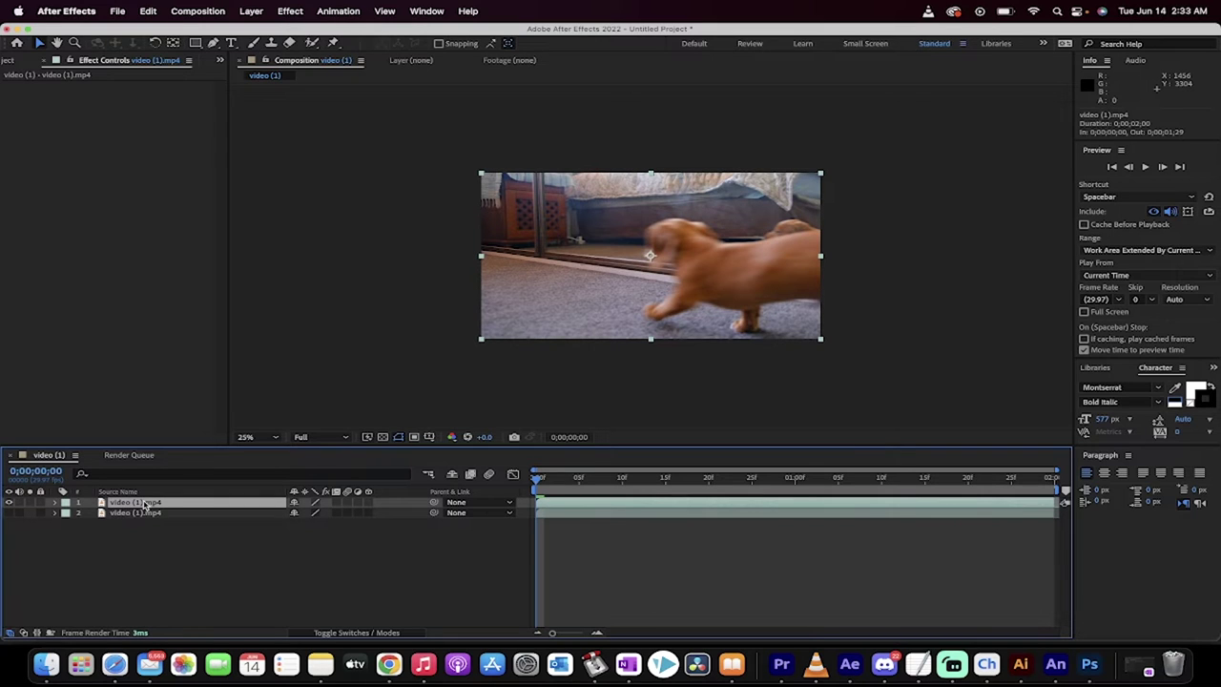
# Step: Open the top video copy in the Layer panel with the Roto Brush tool active
pyautogui.click(313, 44)
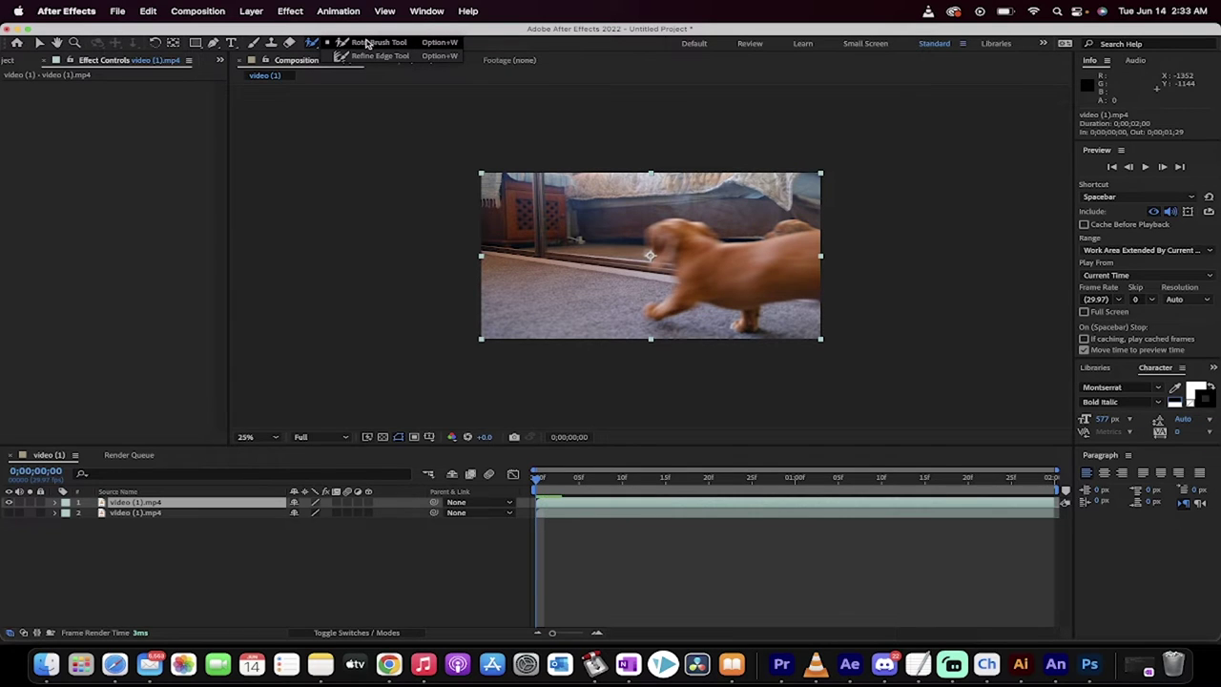
pyautogui.click(368, 43)
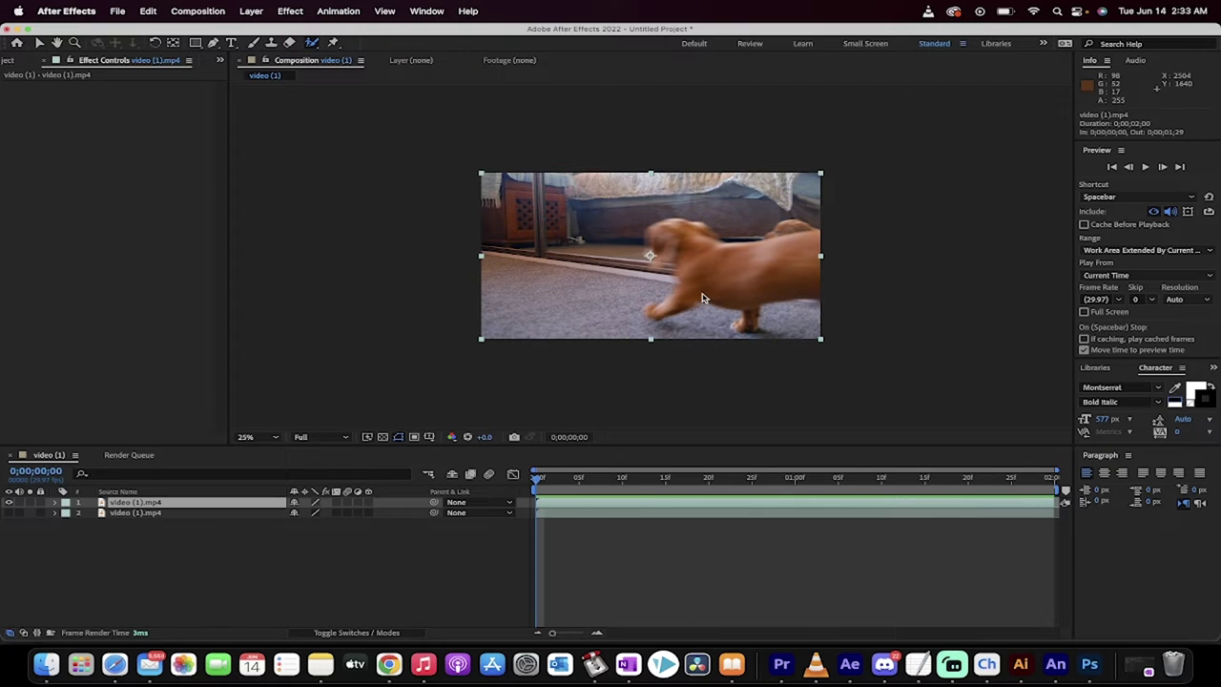
pyautogui.doubleClick(146, 503)
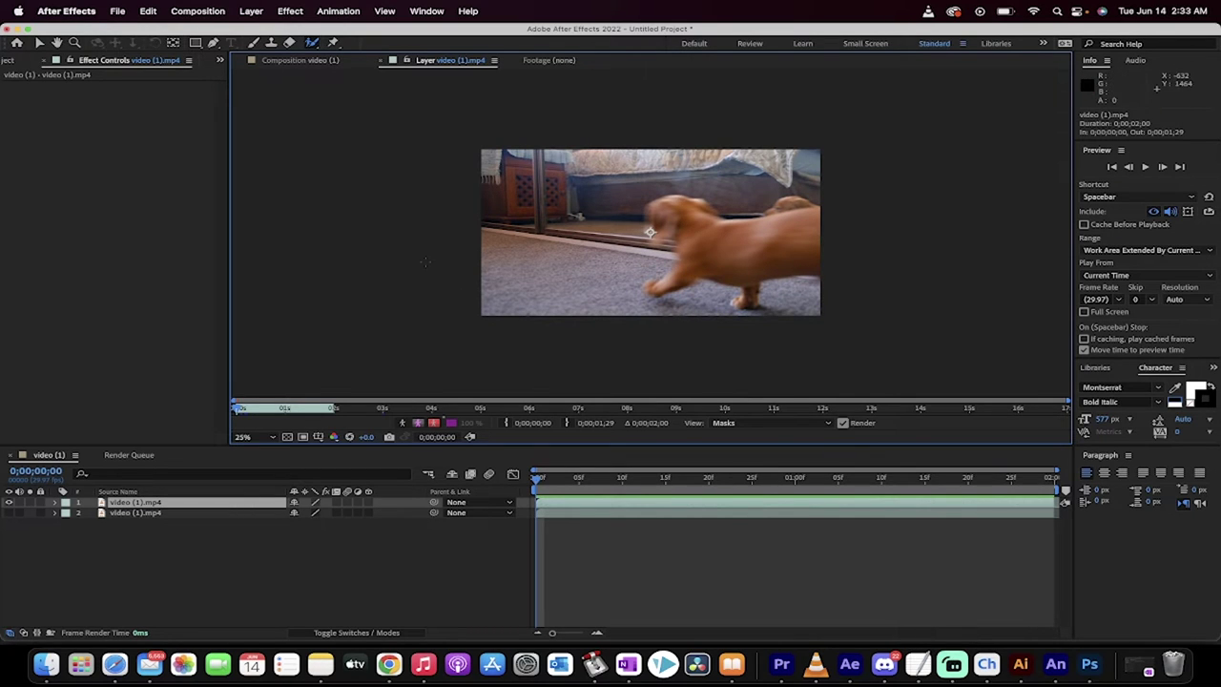
pyautogui.click(313, 45)
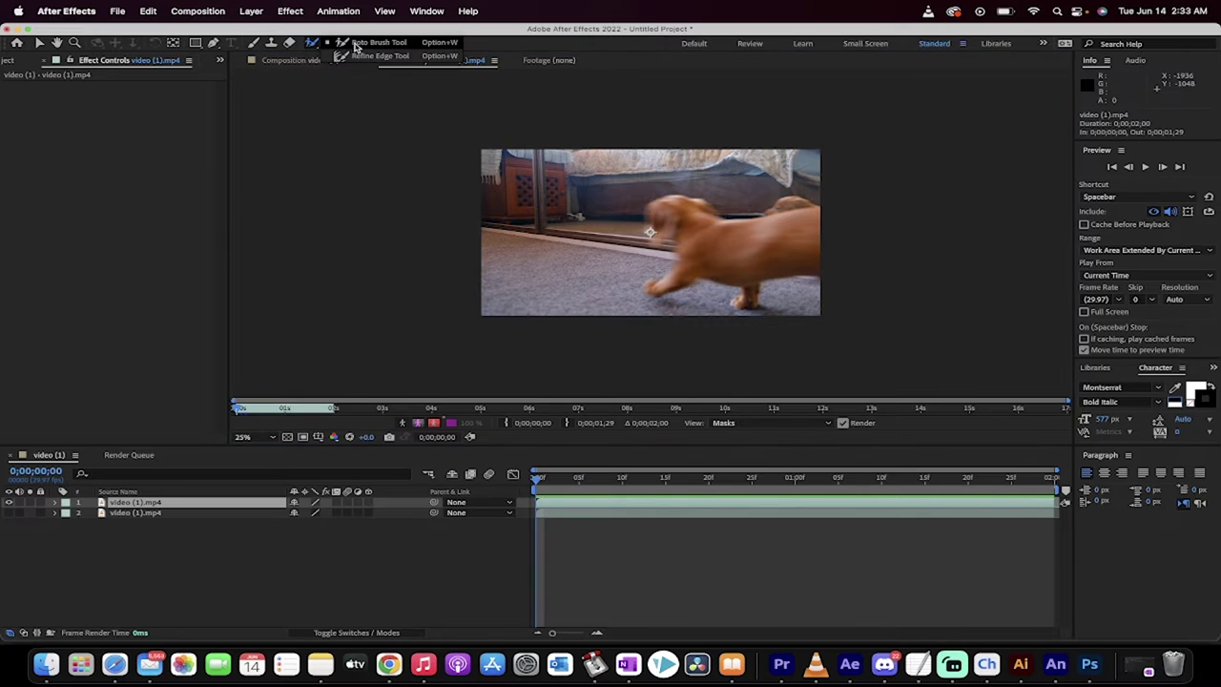
pyautogui.click(357, 44)
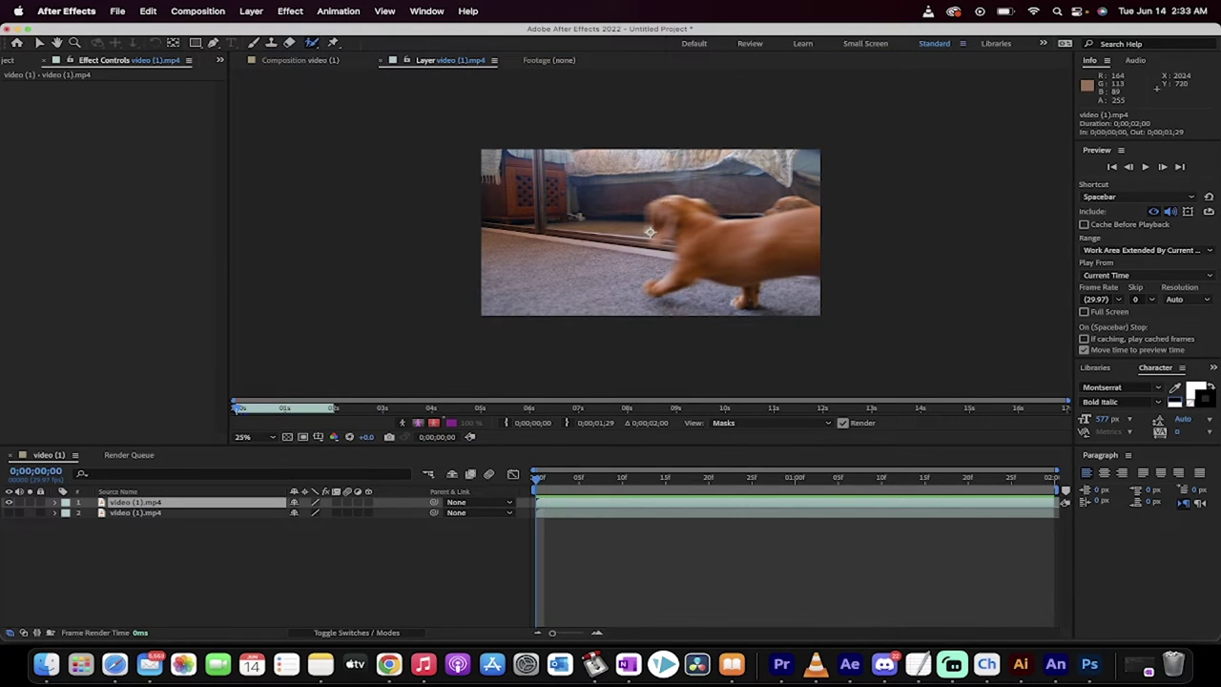
# Step: Paint Roto Brush strokes over the dog's body and hind area, checking the matte at frames 5, 13 and 29
pyautogui.moveTo(658, 205)
pyautogui.mouseDown()
pyautogui.moveTo(754, 245)
pyautogui.moveTo(820, 227)
pyautogui.moveTo(784, 214)
pyautogui.mouseUp()
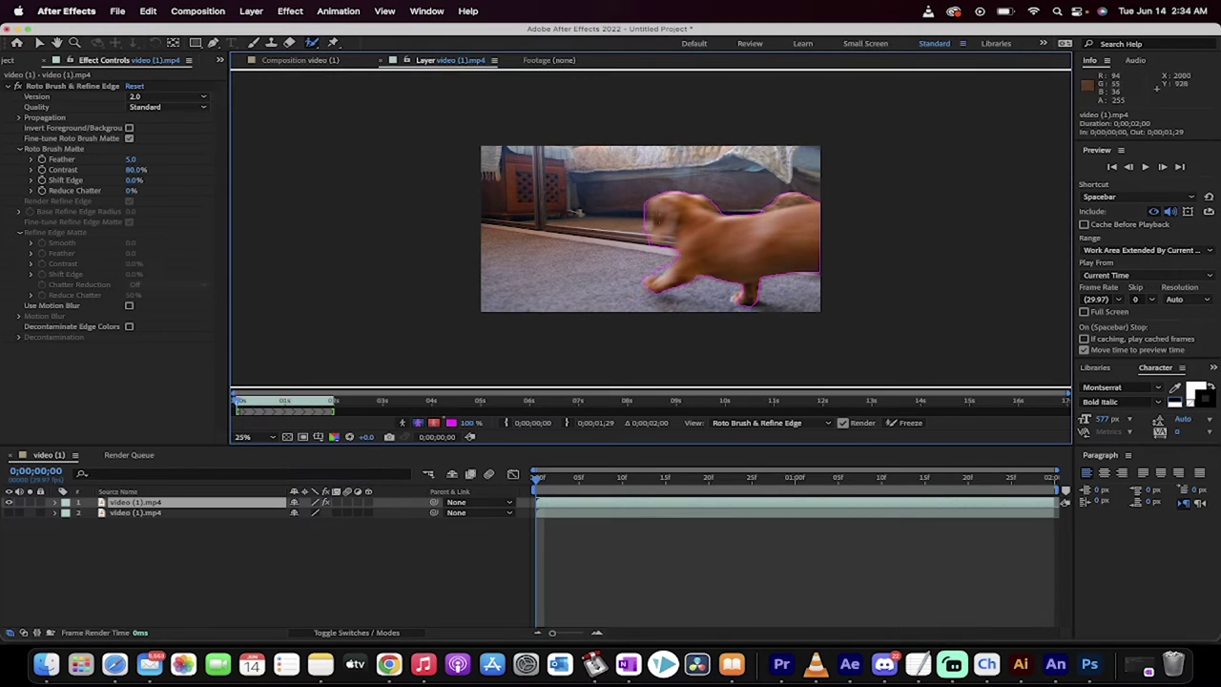
pyautogui.click(540, 481)
pyautogui.moveTo(541, 482); pyautogui.dragTo(566, 482)
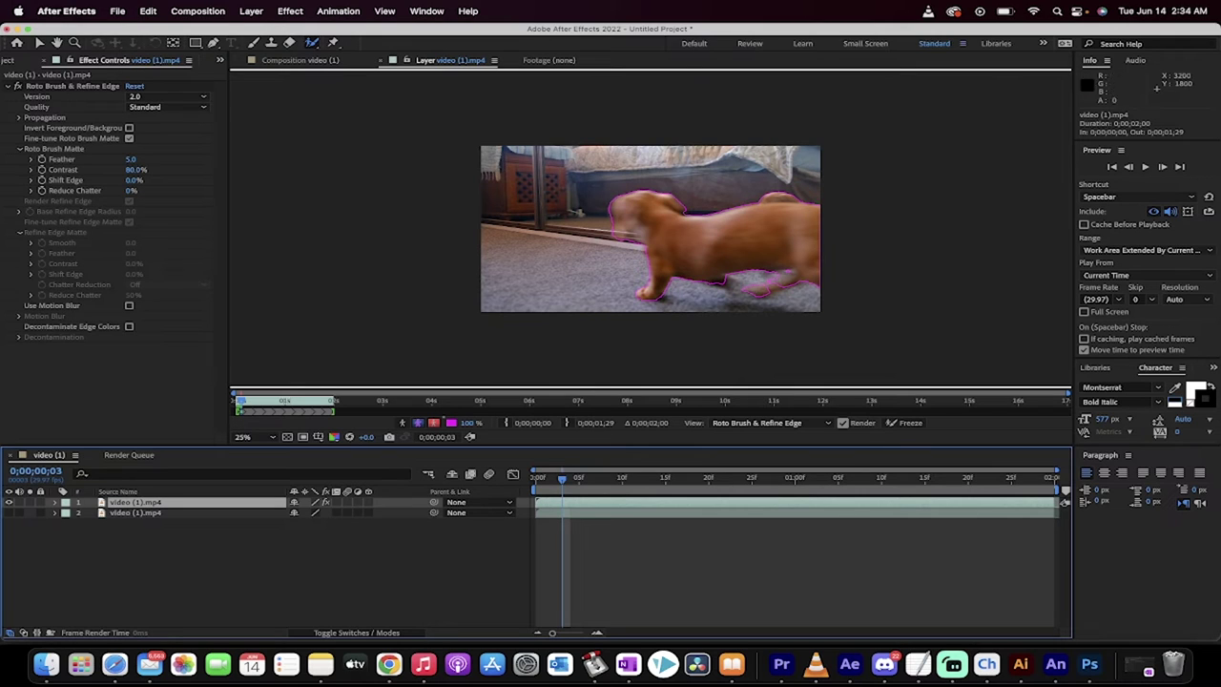
pyautogui.moveTo(785, 277)
pyautogui.mouseDown()
pyautogui.moveTo(761, 290)
pyautogui.moveTo(788, 283)
pyautogui.mouseUp()
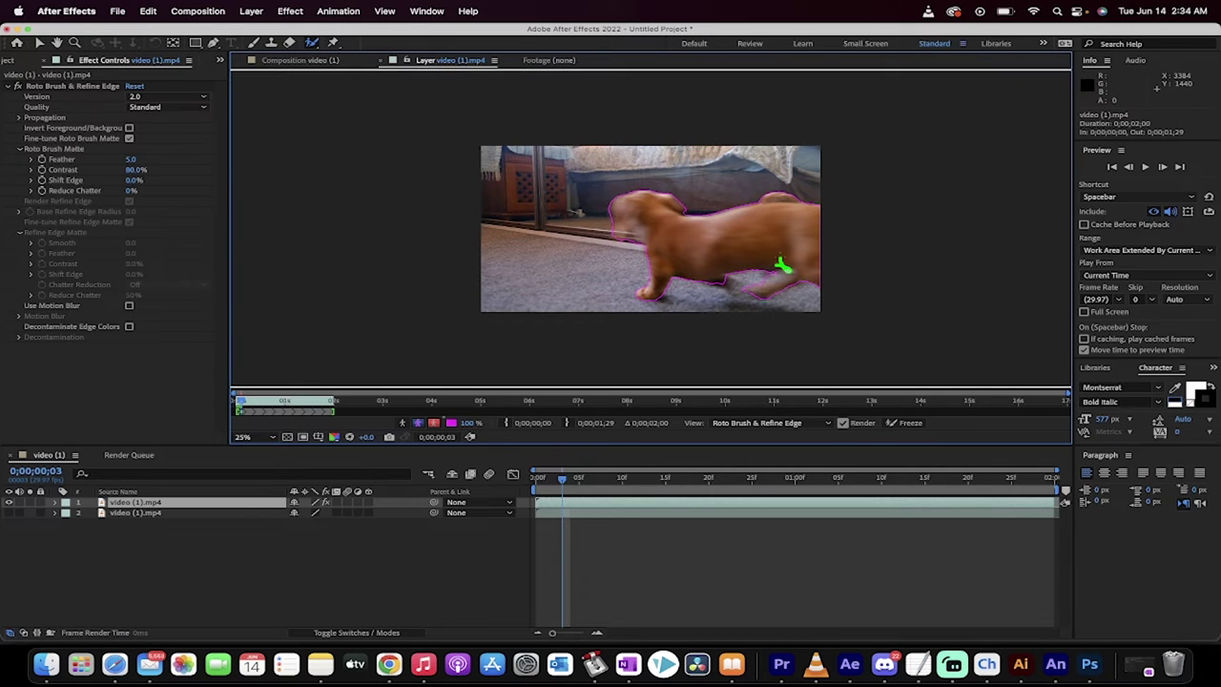
pyautogui.moveTo(563, 483); pyautogui.dragTo(638, 487)
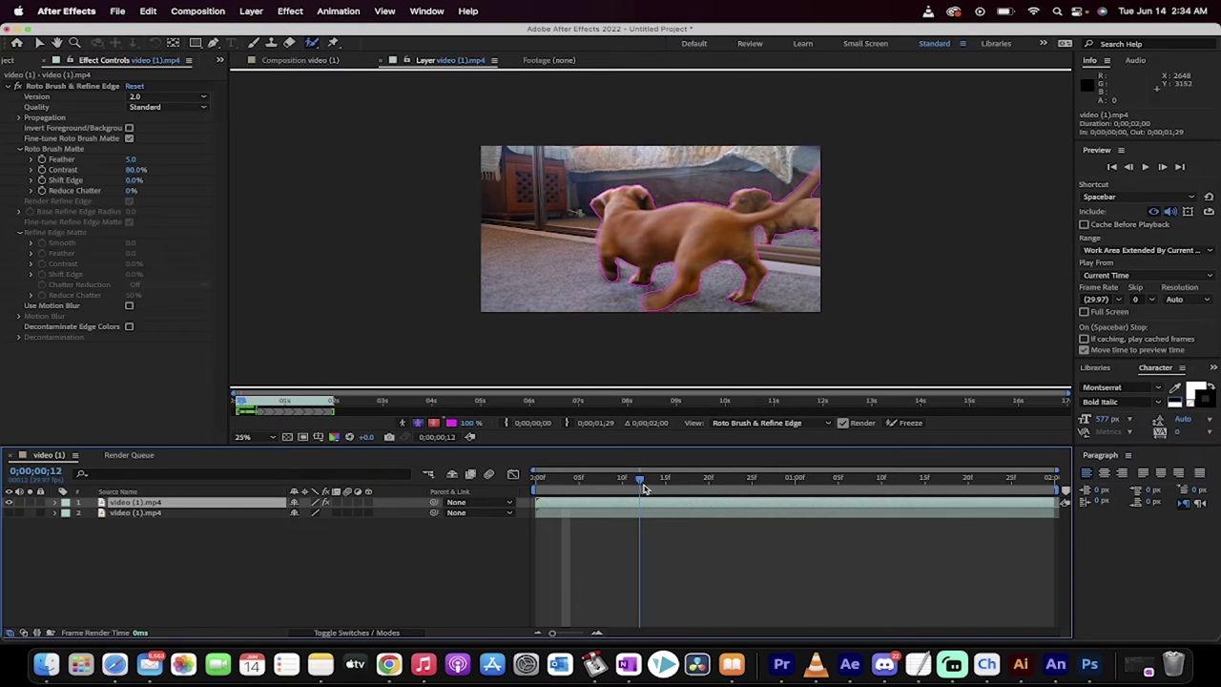
pyautogui.moveTo(643, 488); pyautogui.dragTo(768, 497)
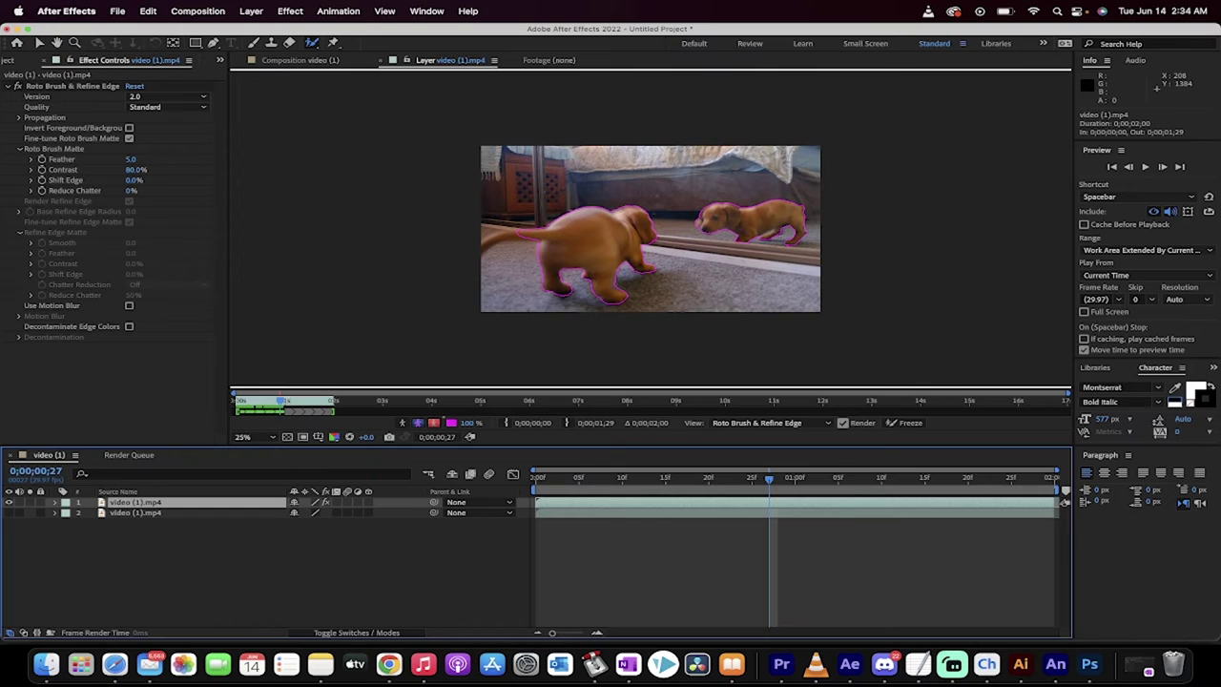
pyautogui.moveTo(489, 238); pyautogui.dragTo(506, 244)
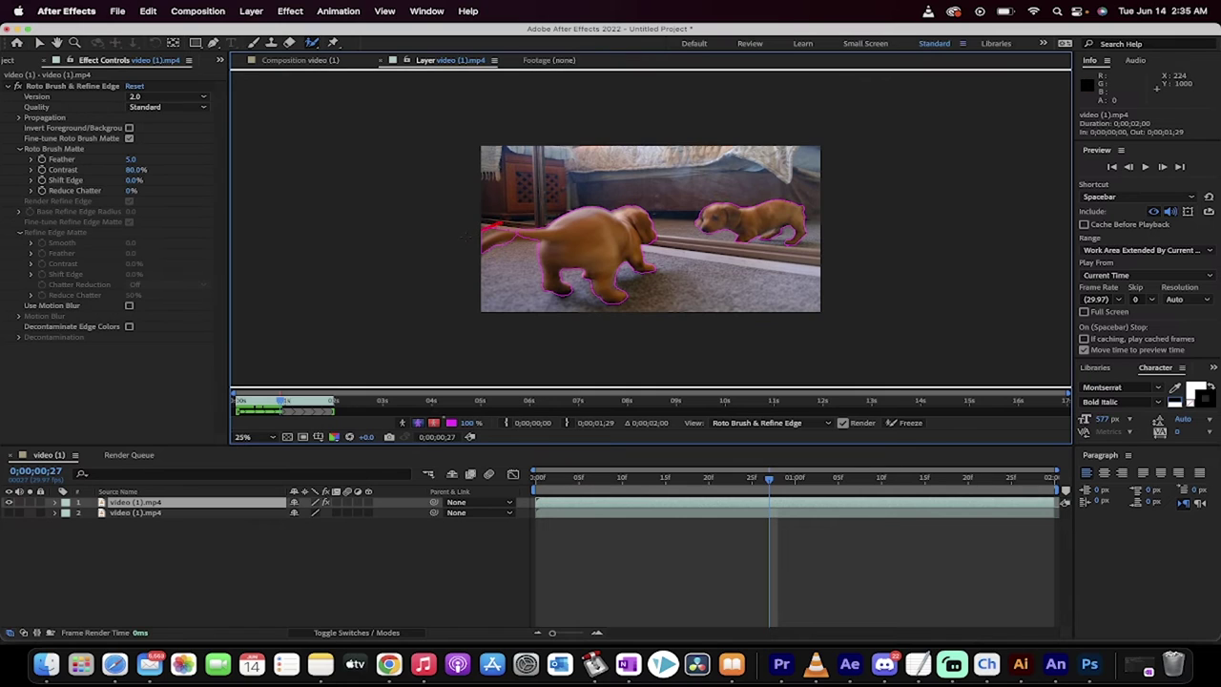
pyautogui.moveTo(771, 480); pyautogui.dragTo(539, 490)
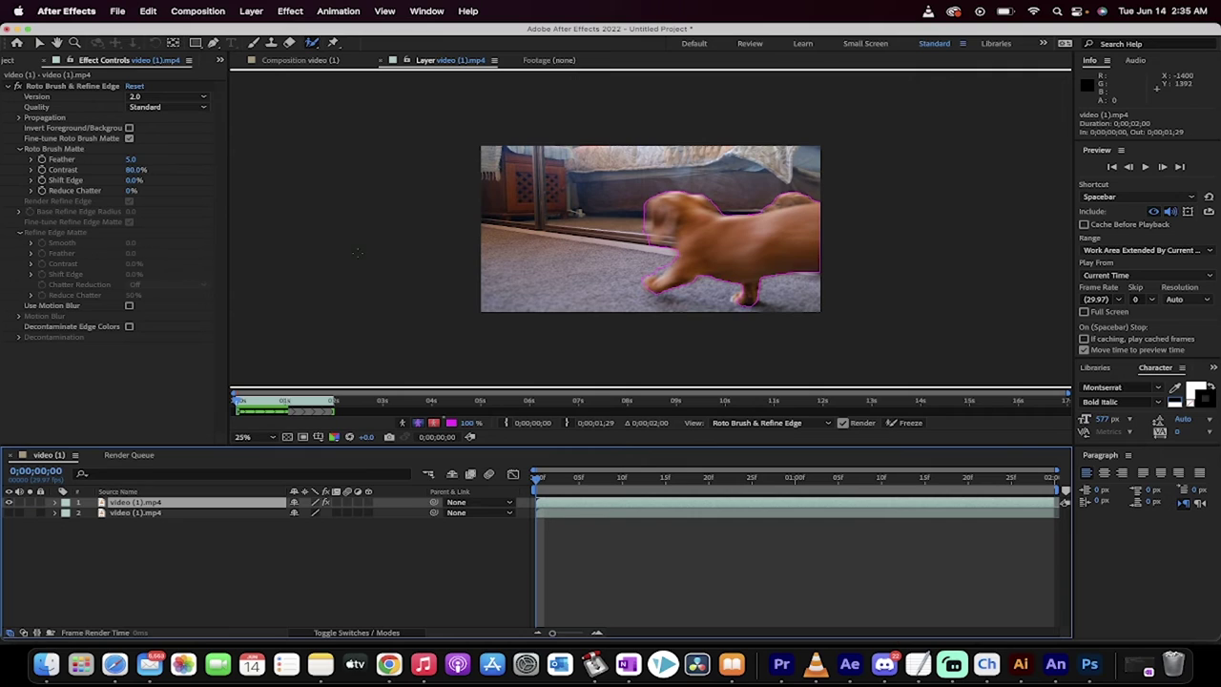
# Step: Return to the Composition view and make the background video layer 2 visible again
pyautogui.click(300, 61)
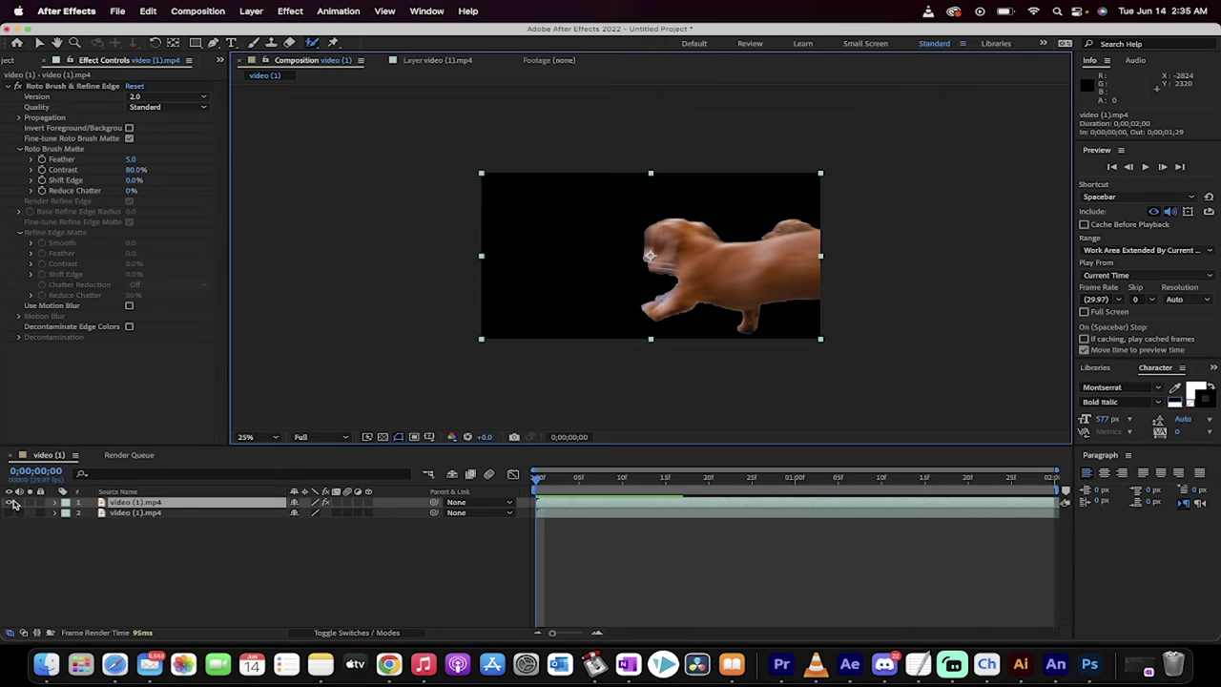
pyautogui.click(10, 512)
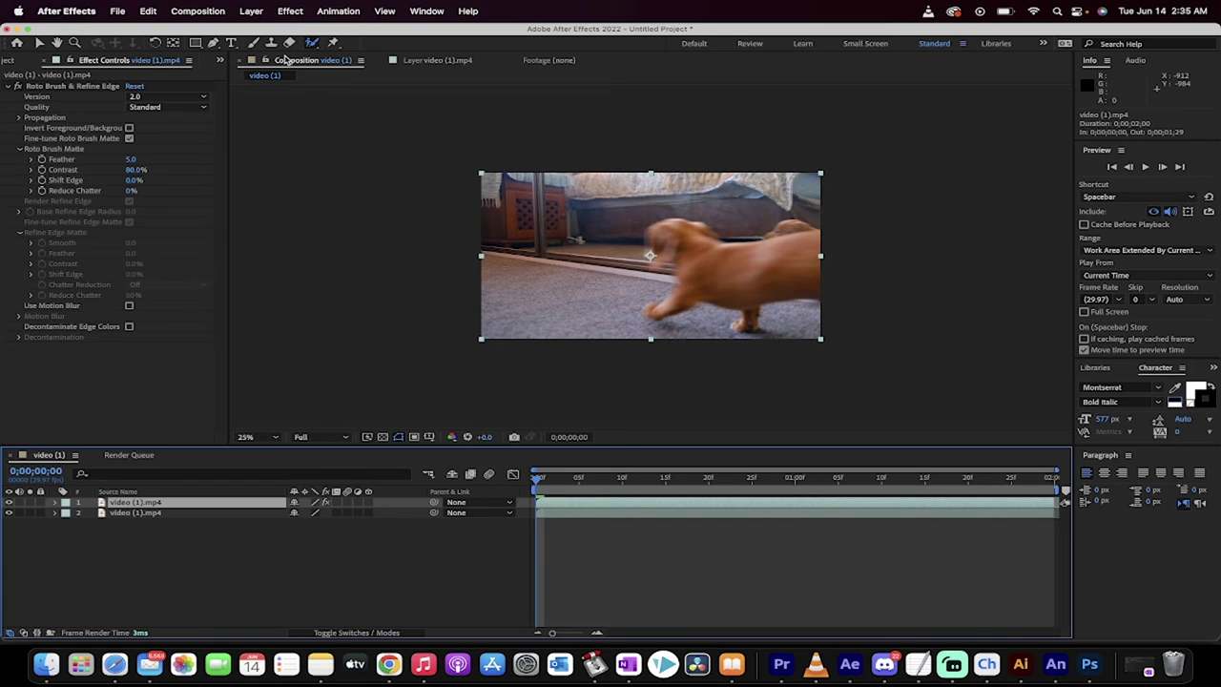
# Step: Type a GOOD BOY text layer over the dog and position it in the middle of the frame
pyautogui.click(231, 44)
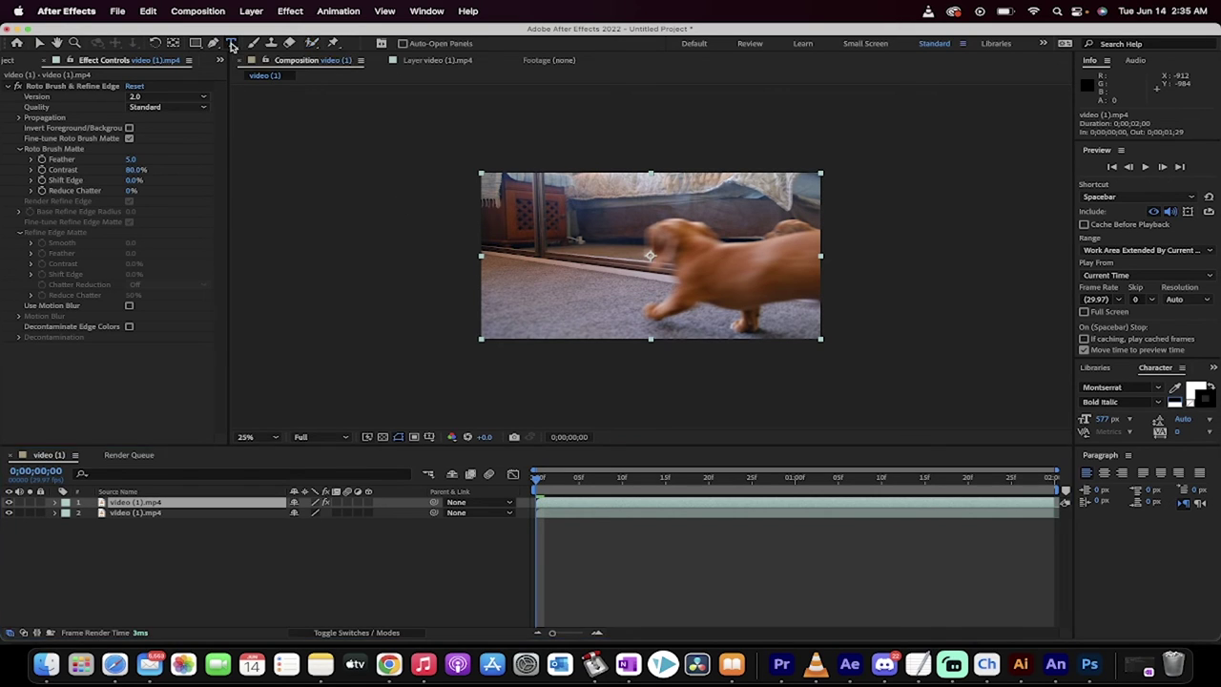
pyautogui.click(520, 254)
pyautogui.write('GOOD BOY')
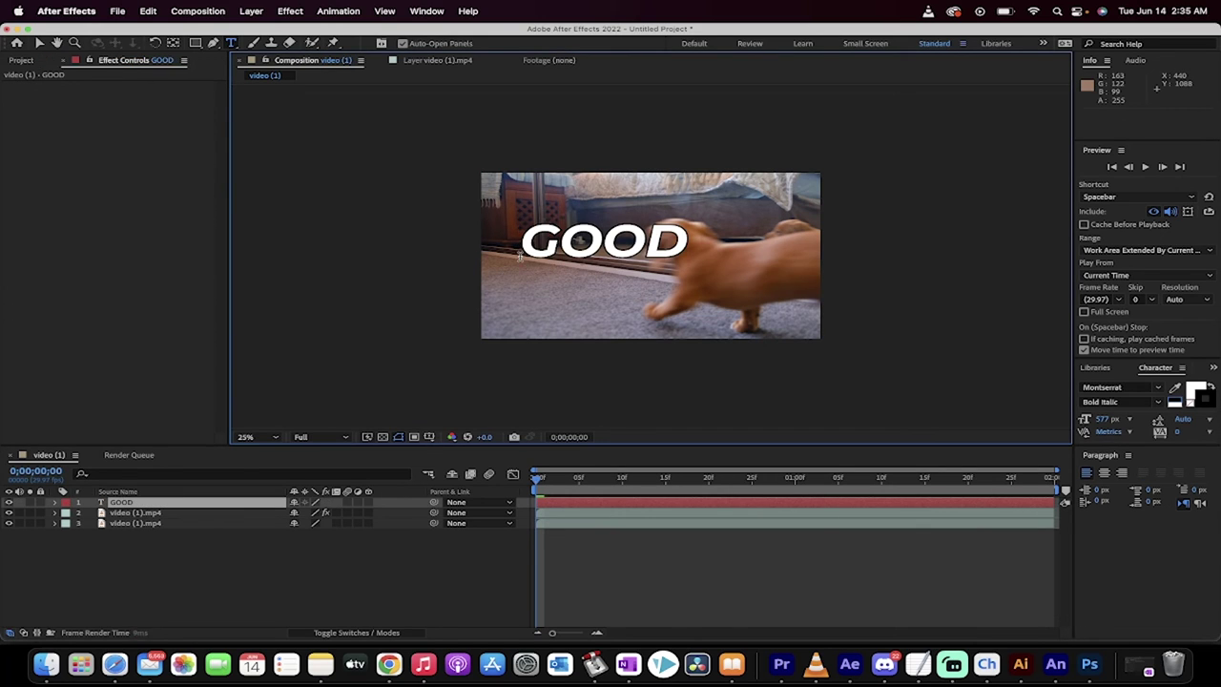
pyautogui.click(39, 44)
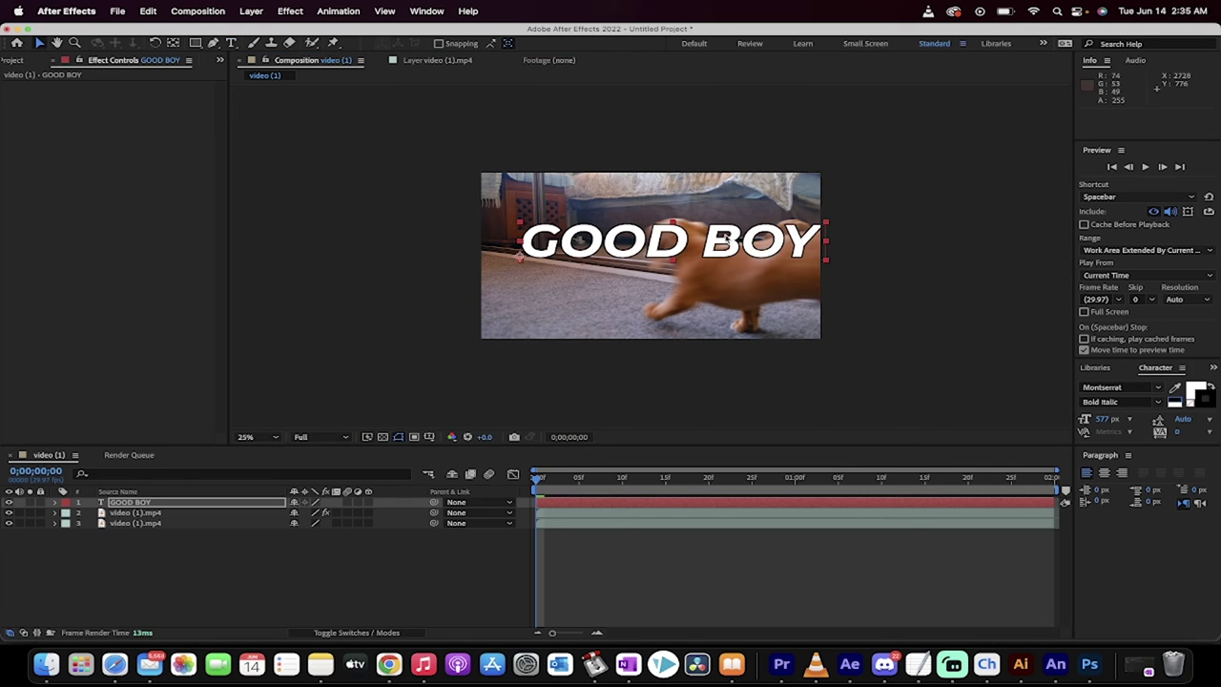
pyautogui.moveTo(729, 247); pyautogui.dragTo(693, 247)
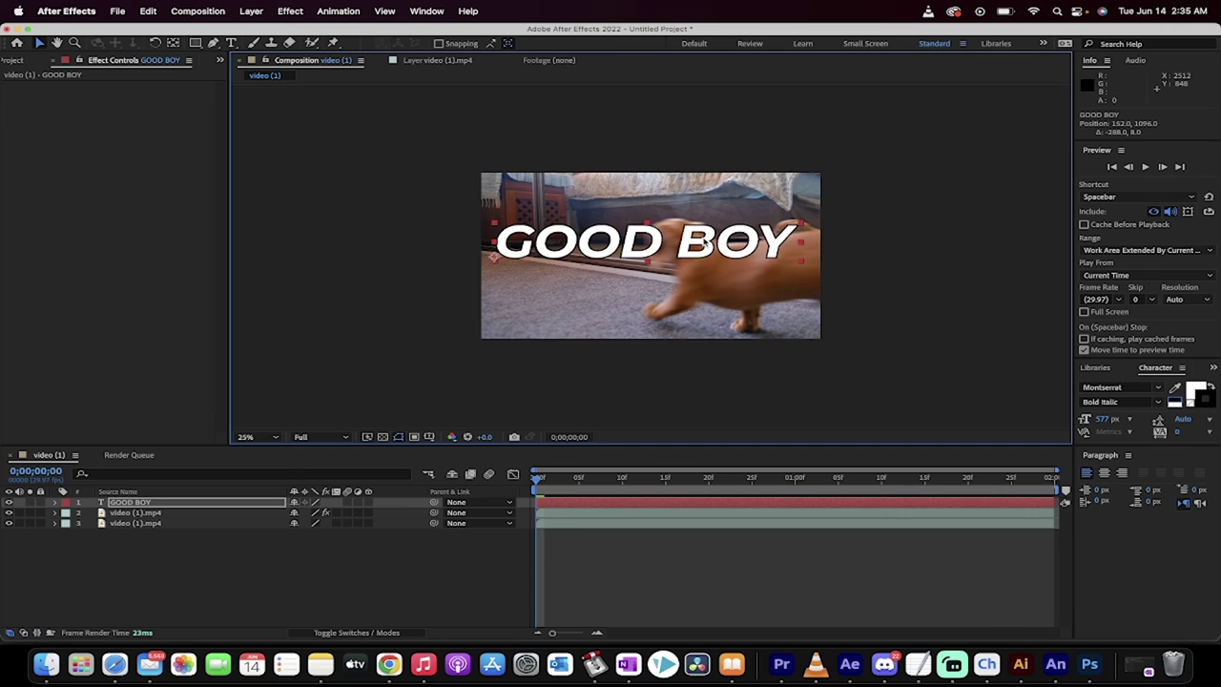
pyautogui.moveTo(540, 468); pyautogui.dragTo(614, 515)
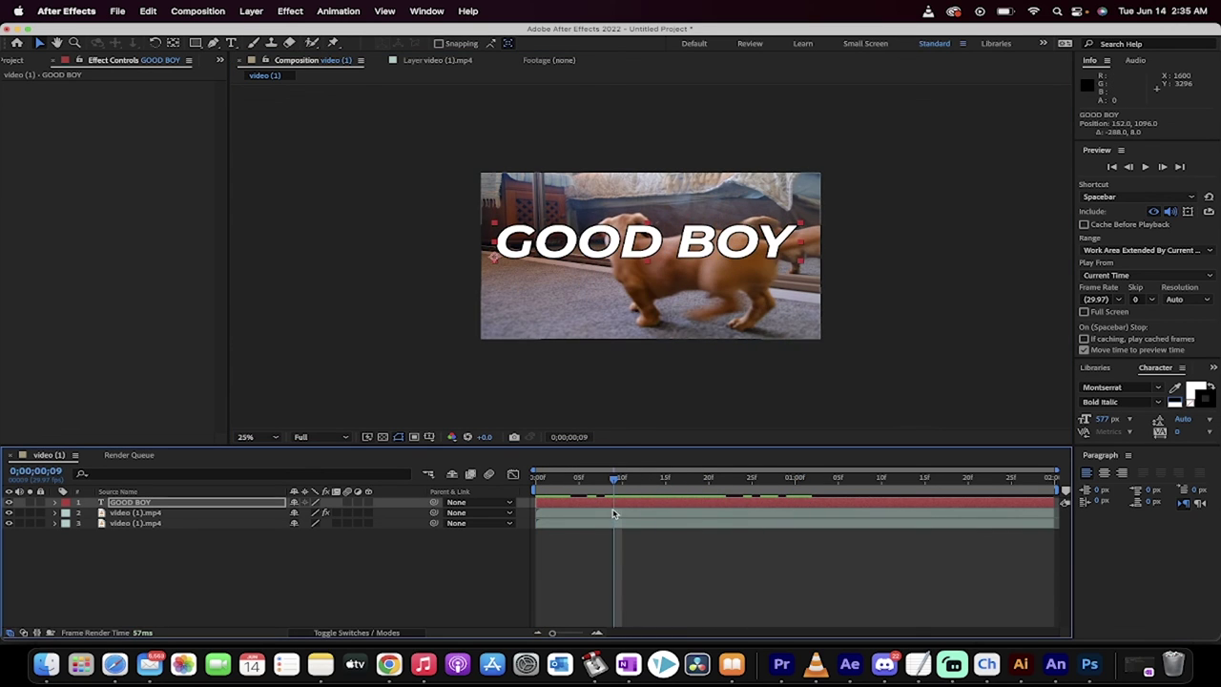
pyautogui.moveTo(623, 250); pyautogui.dragTo(630, 249)
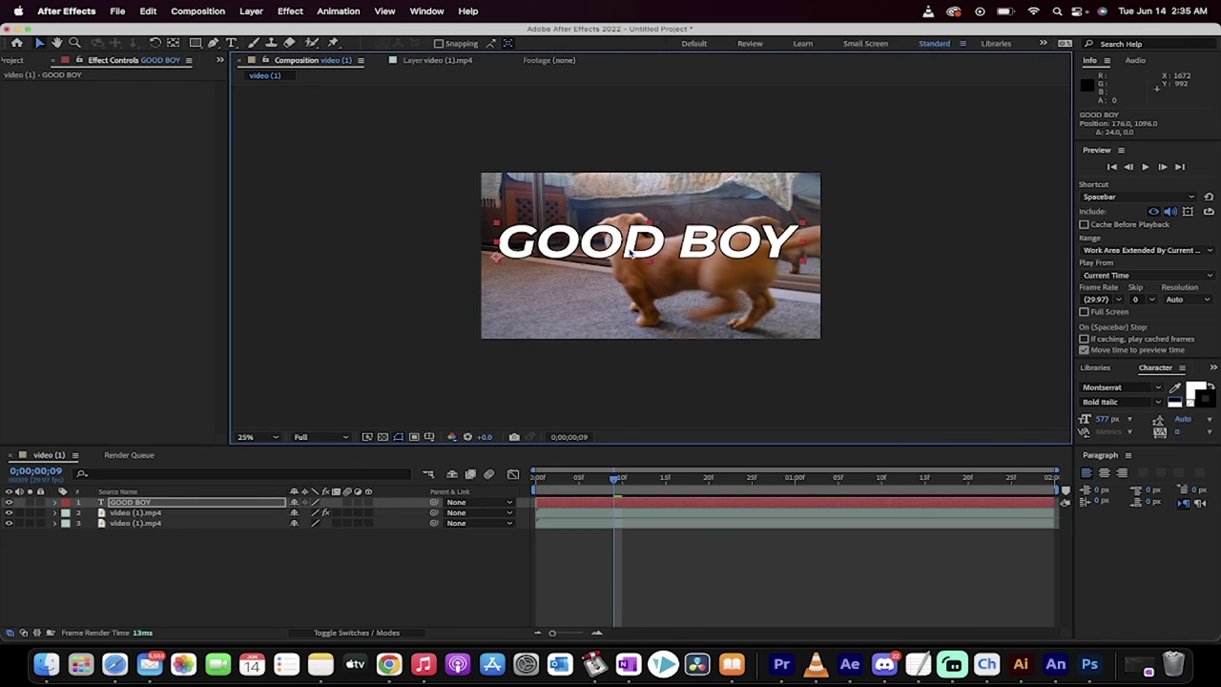
pyautogui.click(151, 504)
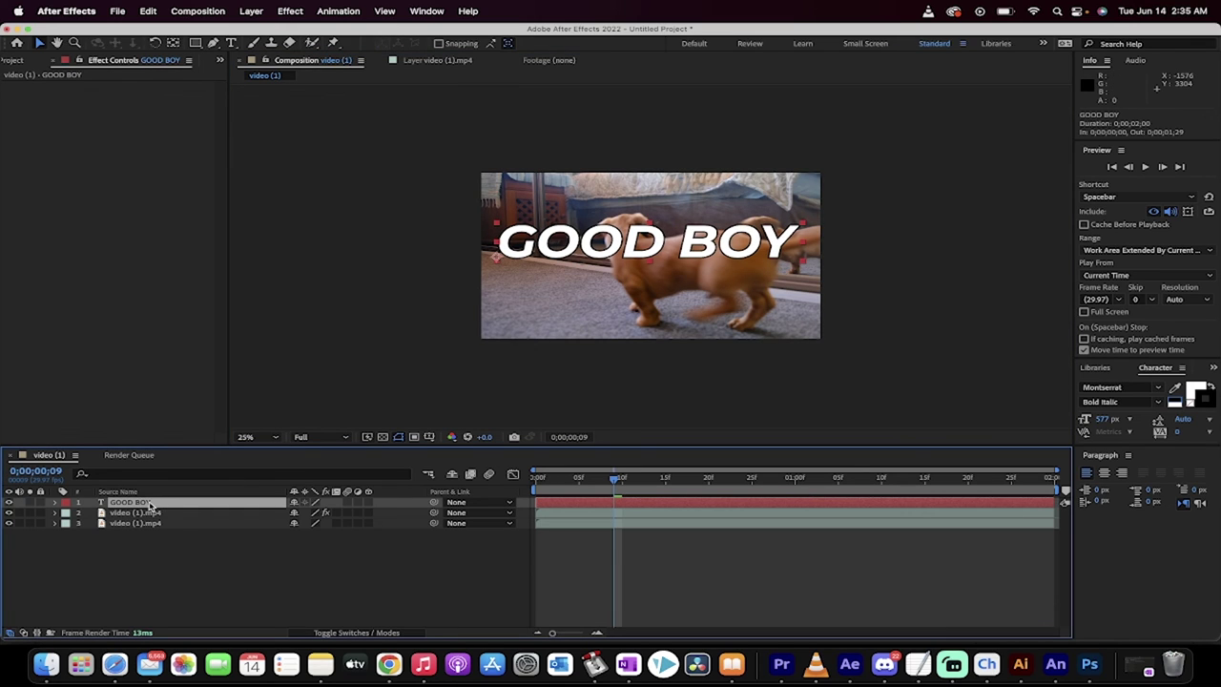
# Step: Move the GOOD BOY layer beneath the rotoscoped dog layer and preview from frame 0
pyautogui.moveTo(151, 505); pyautogui.dragTo(152, 522)
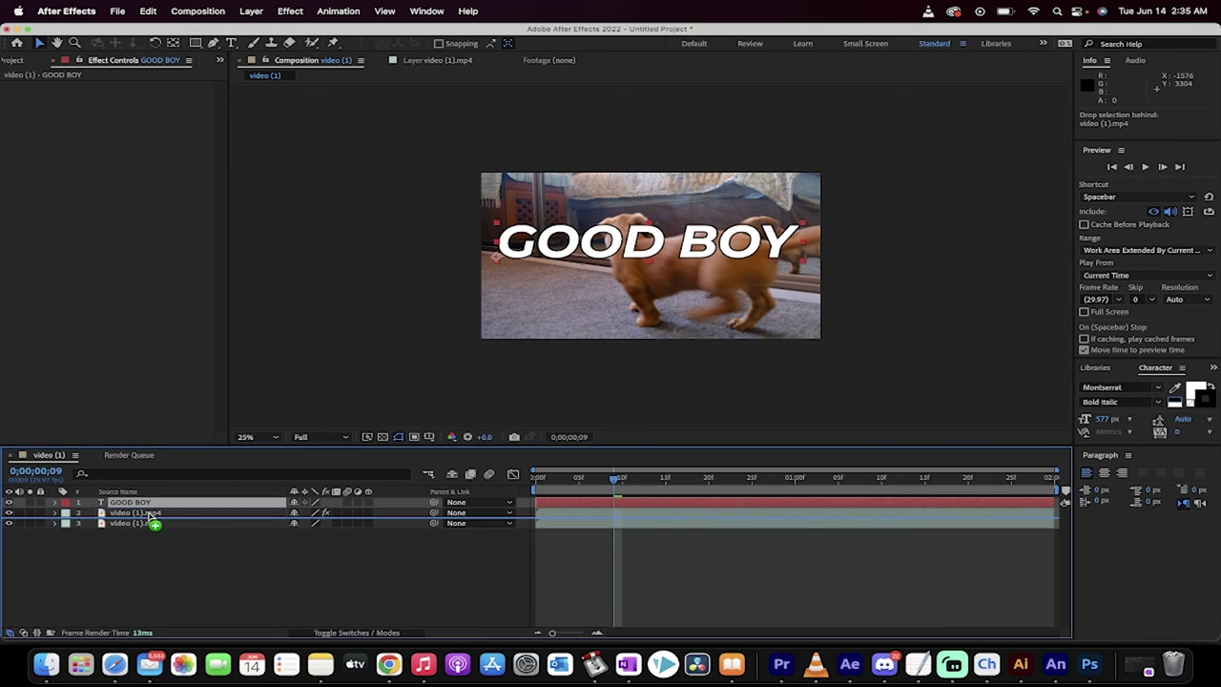
pyautogui.moveTo(153, 522); pyautogui.dragTo(155, 523)
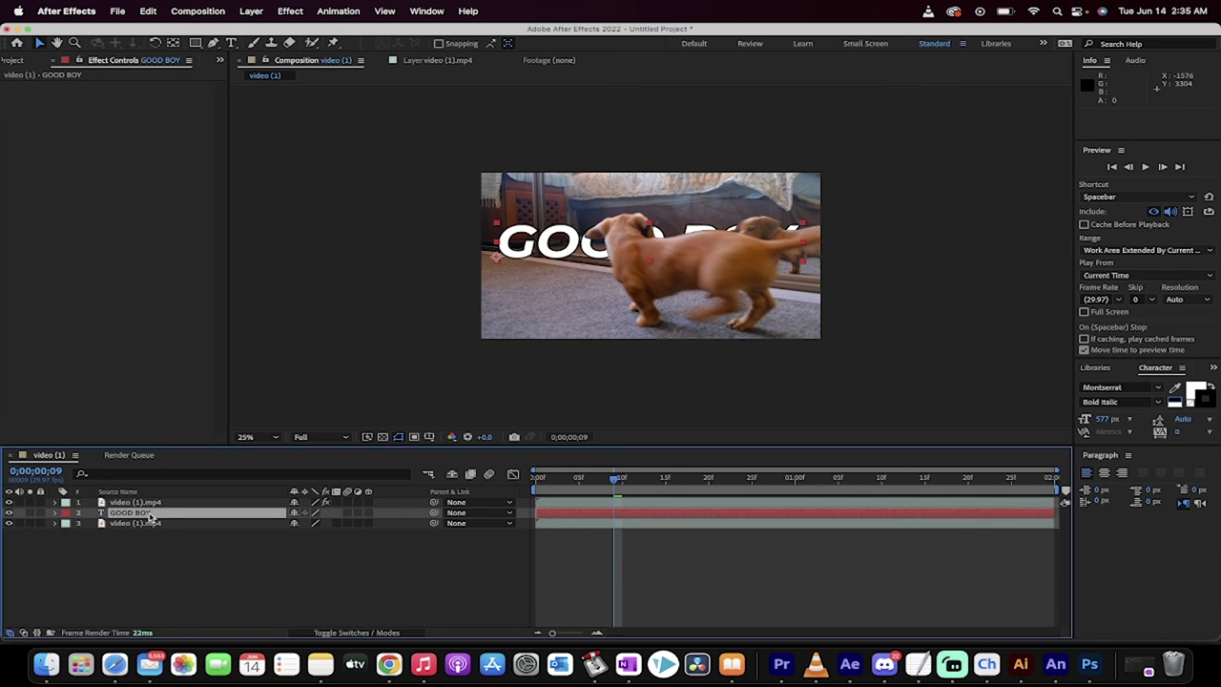
pyautogui.moveTo(614, 479); pyautogui.dragTo(475, 486)
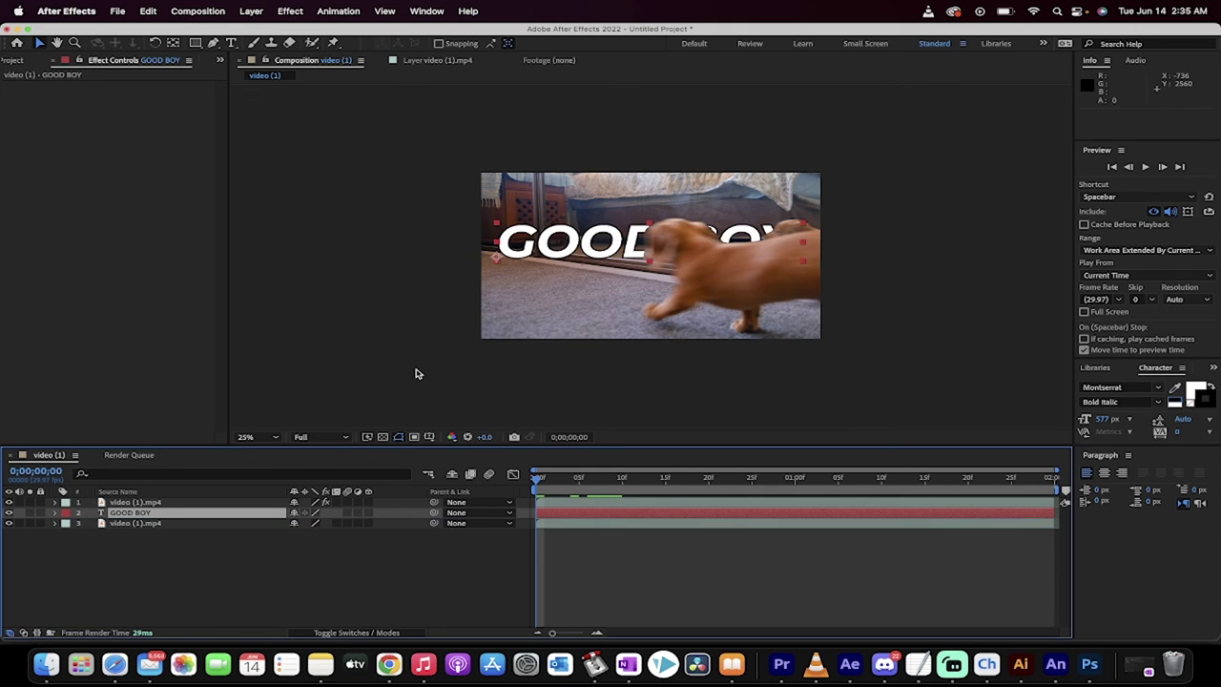
pyautogui.press('space')
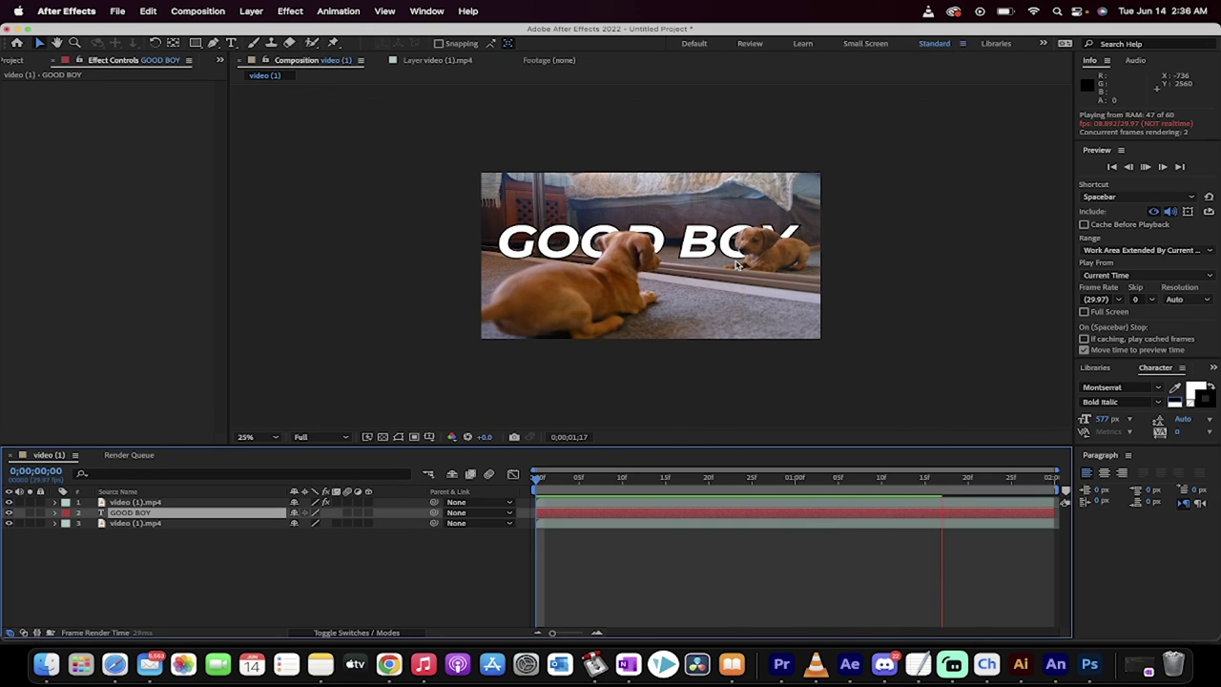
pyautogui.press('space')
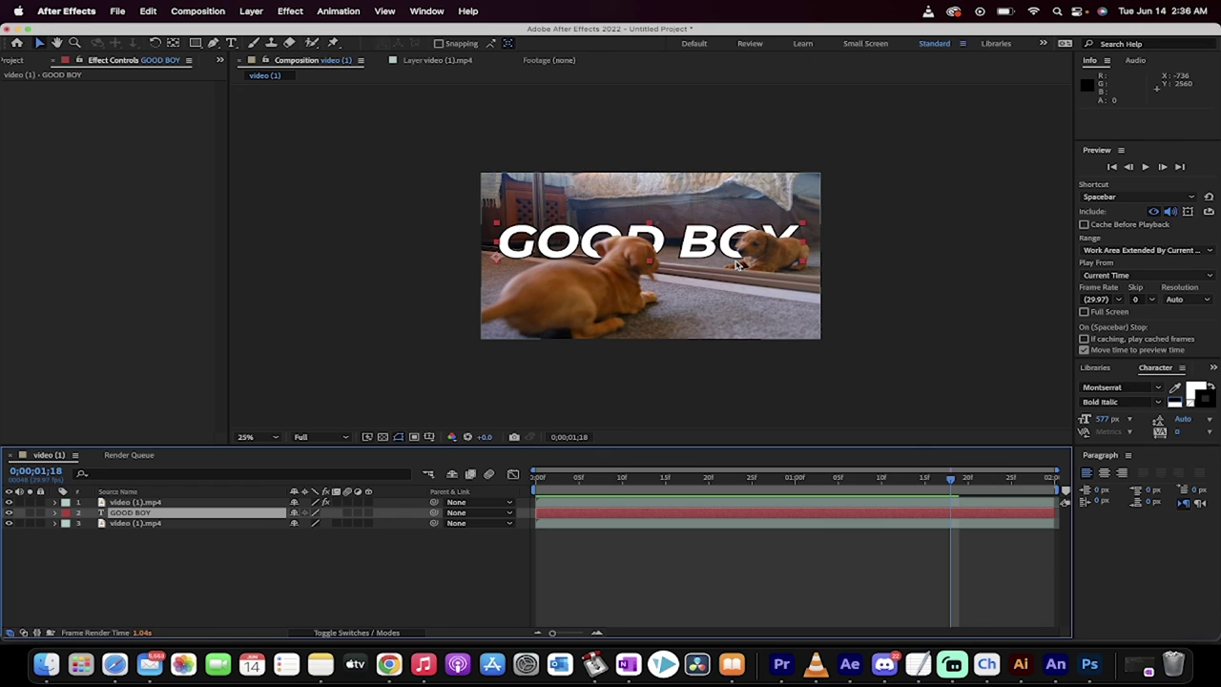